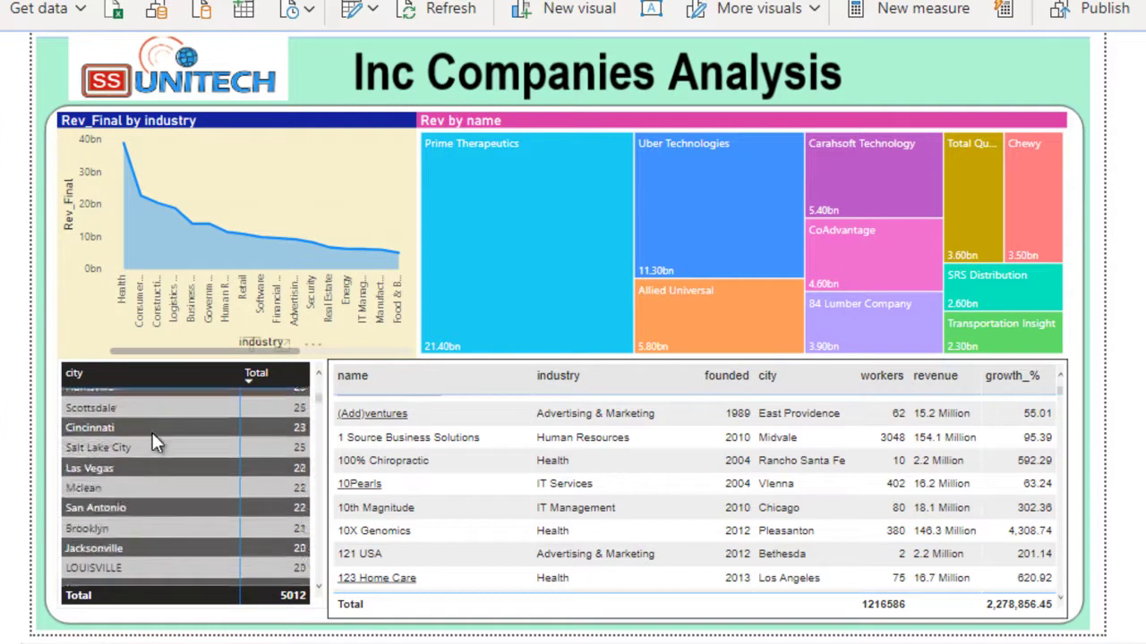
# - Sort the company table by revenue, then by workers with the largest first
pyautogui.scroll(2, 152, 432)
pyautogui.scroll(5, 146, 431)
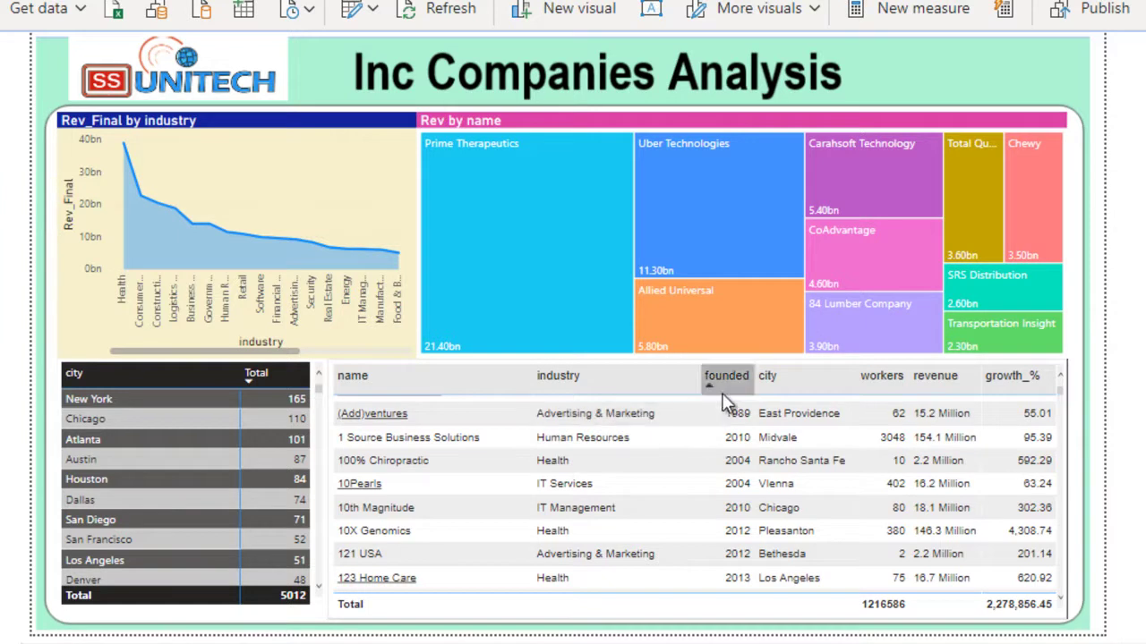
pyautogui.scroll(1, 739, 430)
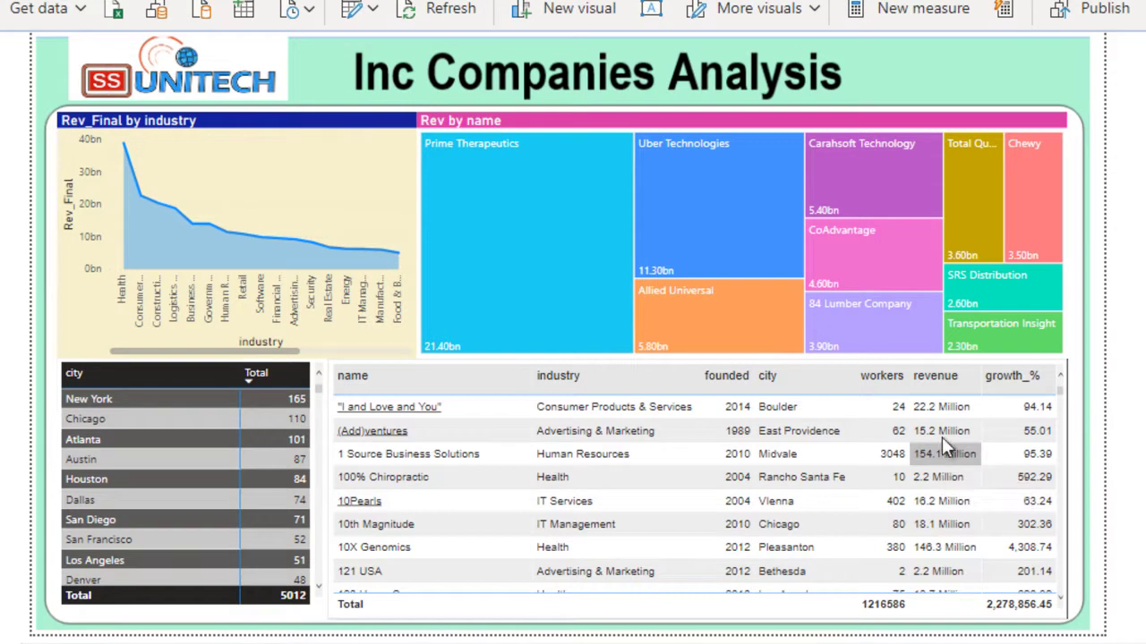
pyautogui.click(929, 383)
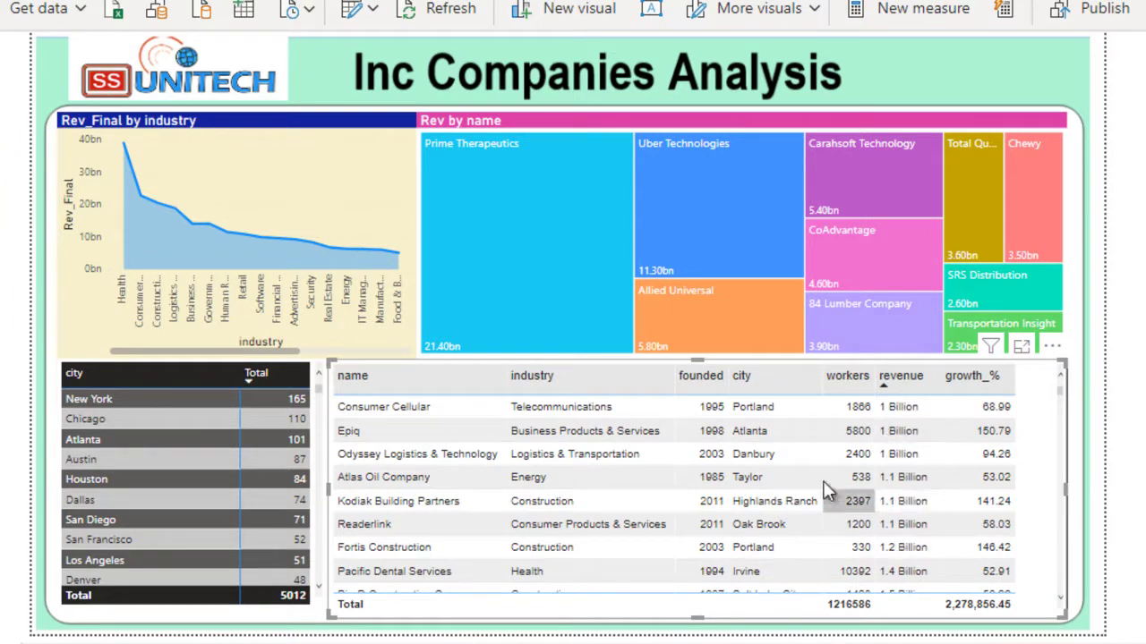
pyautogui.click(848, 380)
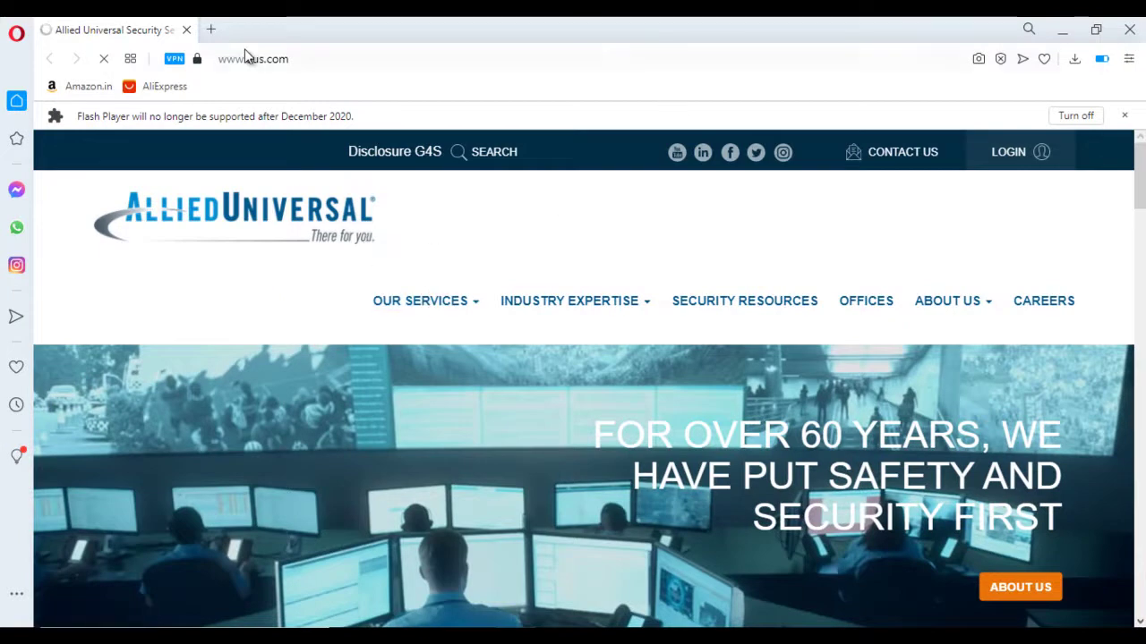
# - Close the aus.com tab and the Opera browser window
pyautogui.click(187, 31)
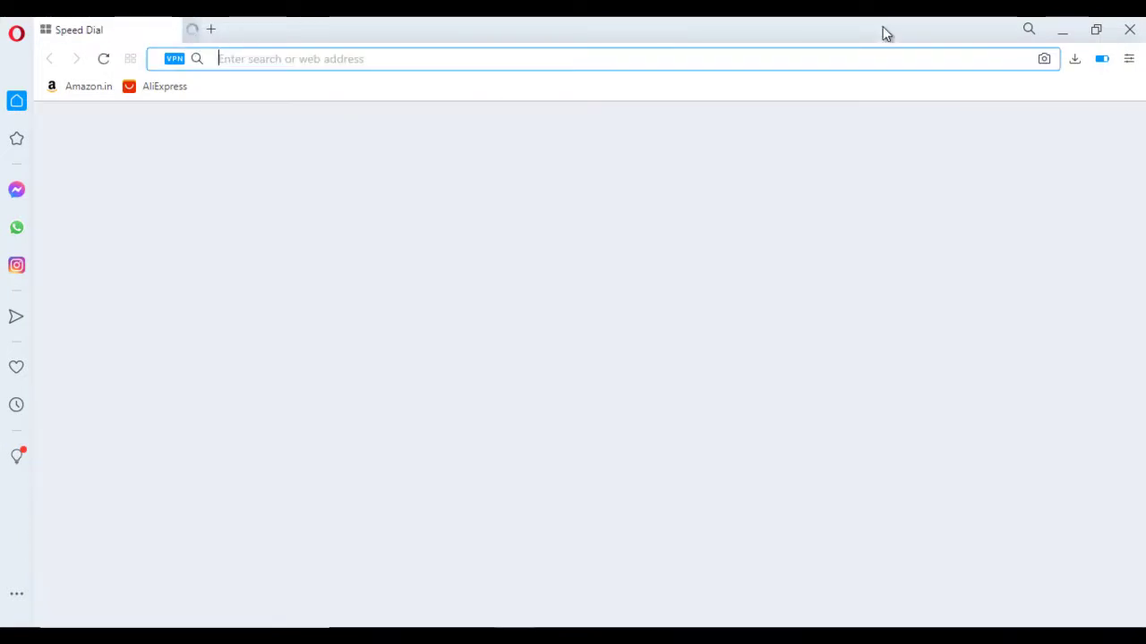
pyautogui.click(1133, 32)
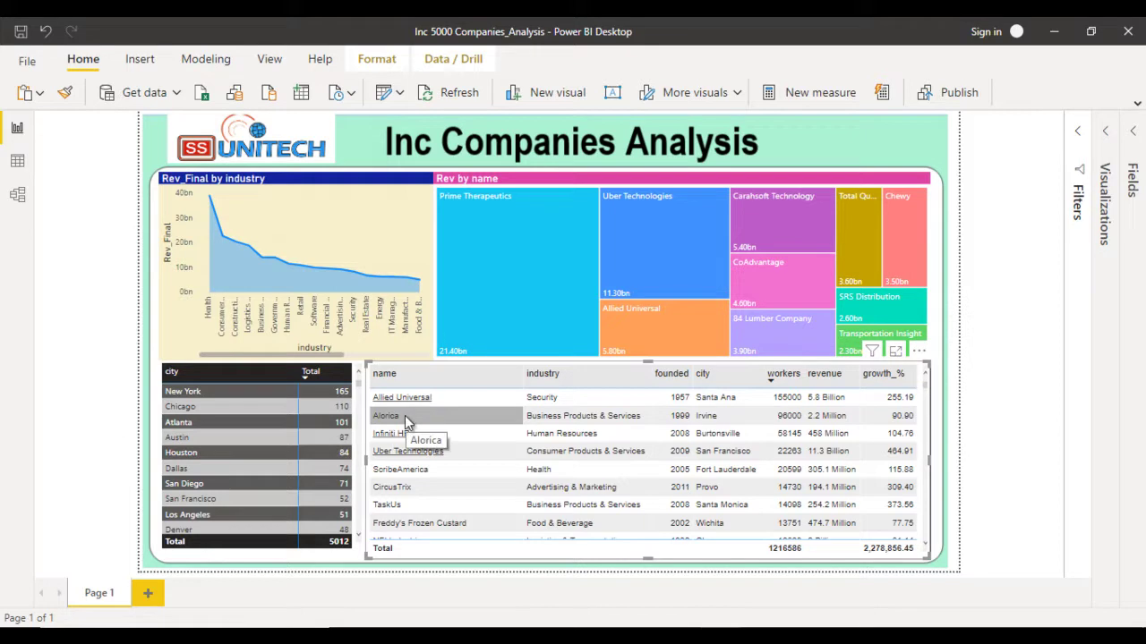
# - Switch to the Excel dataset and inspect the rank, profile and first company name cells
pyautogui.click(98, 278)
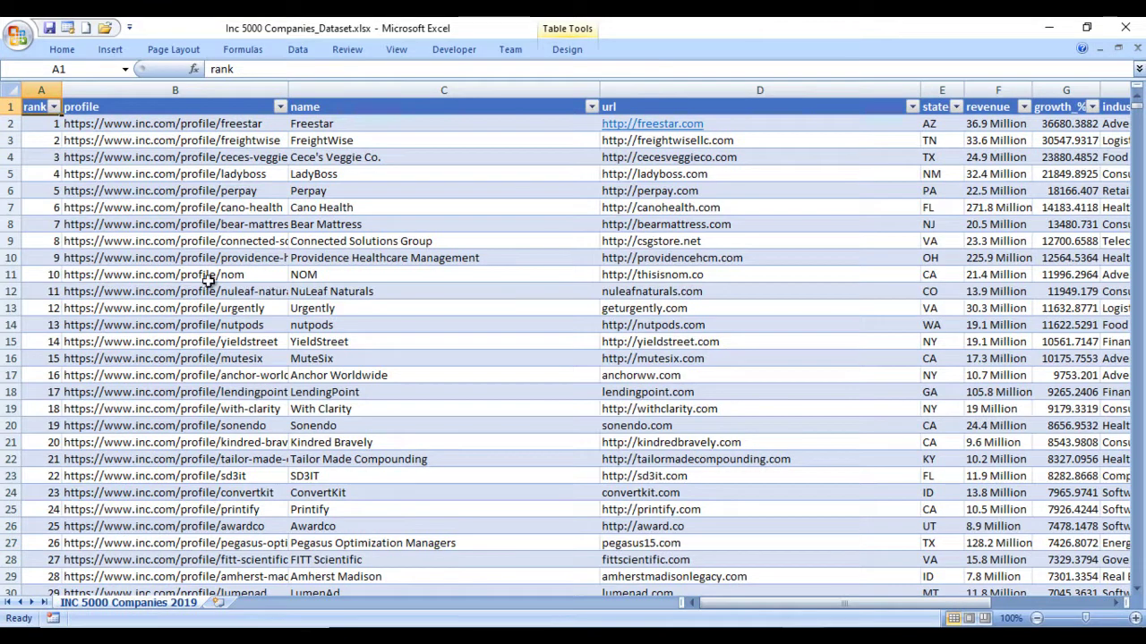
pyautogui.click(206, 279)
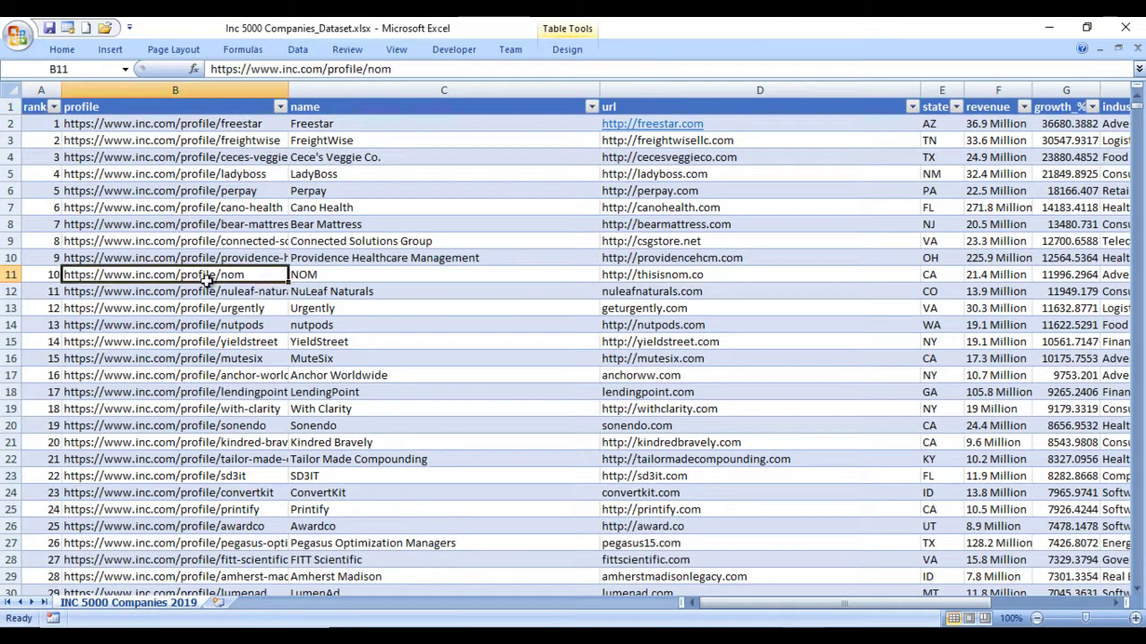
pyautogui.click(34, 109)
pyautogui.click(134, 111)
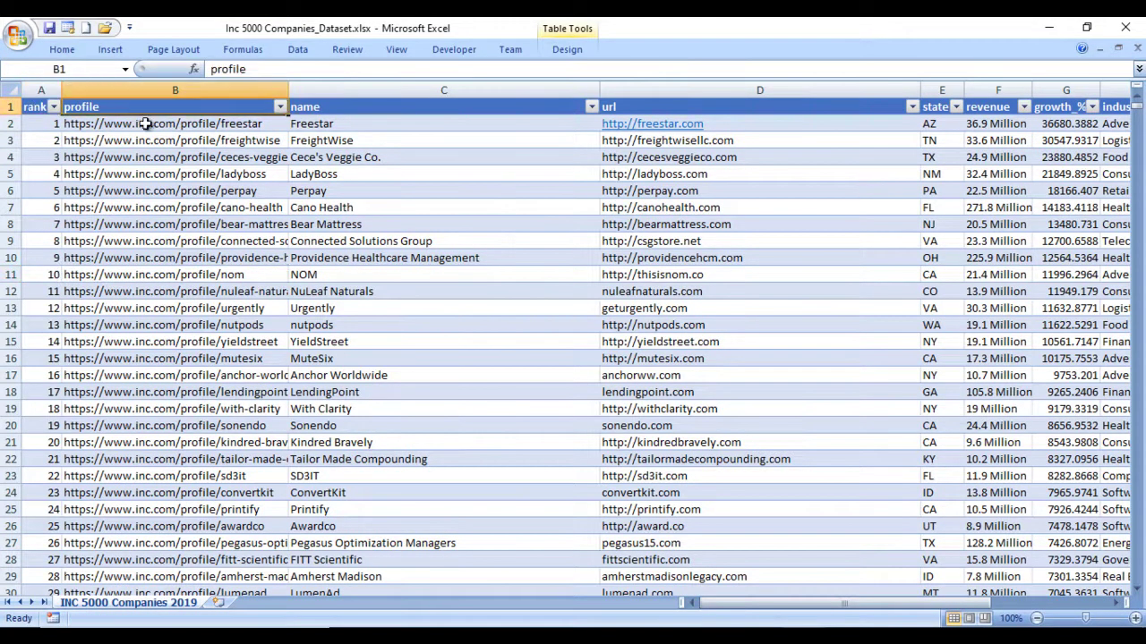
pyautogui.click(152, 127)
pyautogui.click(370, 126)
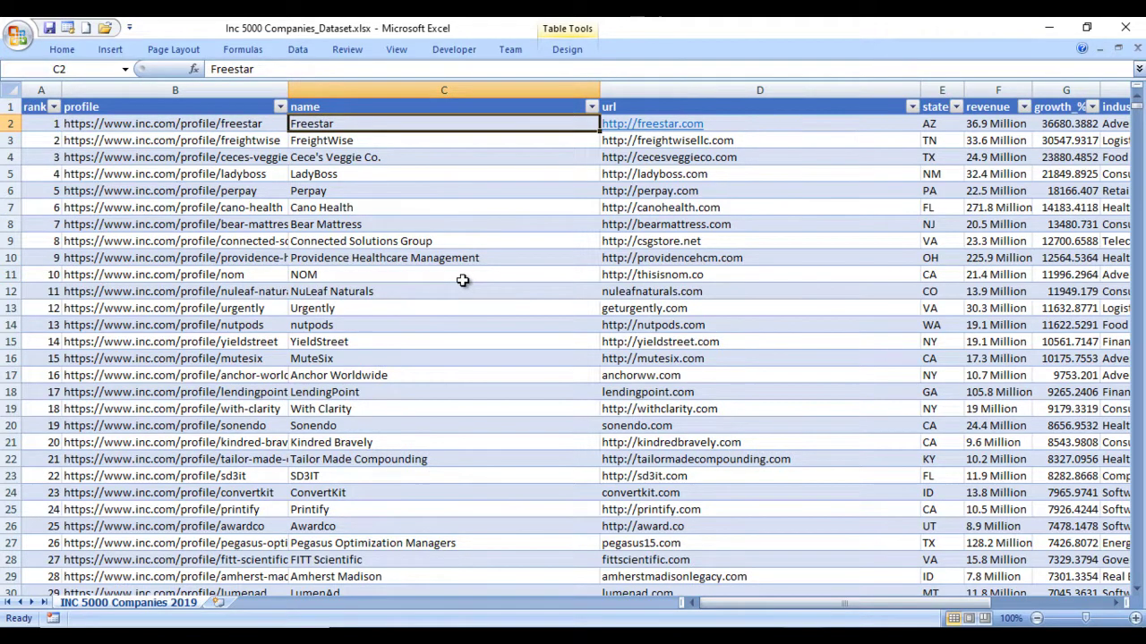
# - Step through the first company's url, state, revenue, industry, workers, founded, yrs_on_list, metro and city values
pyautogui.press('Right')
pyautogui.press('Right')
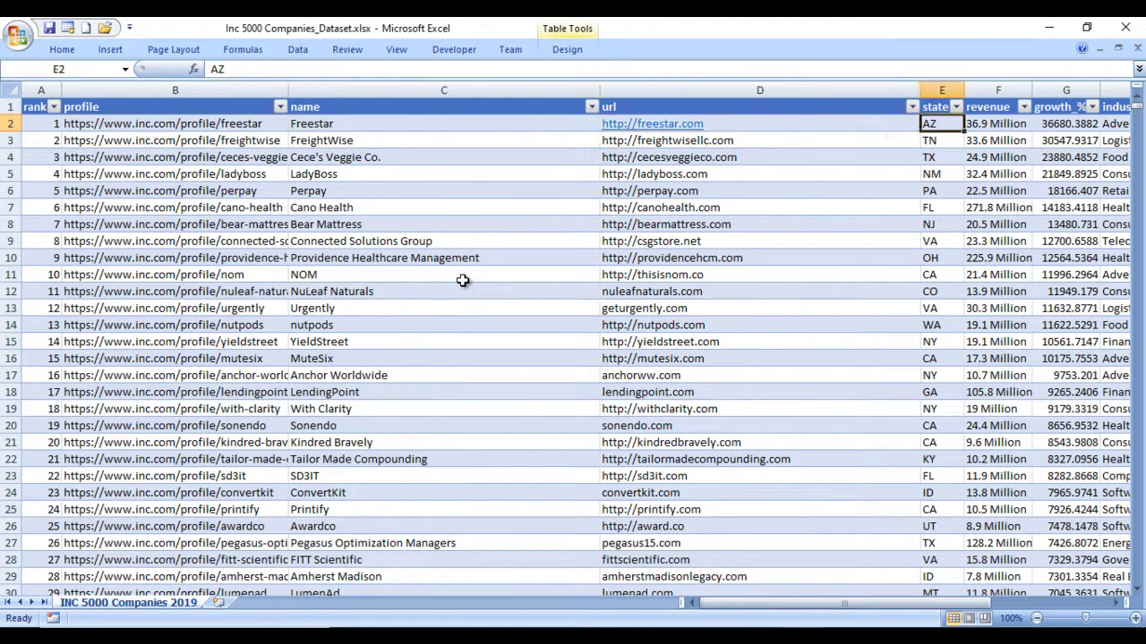
pyautogui.press('Right')
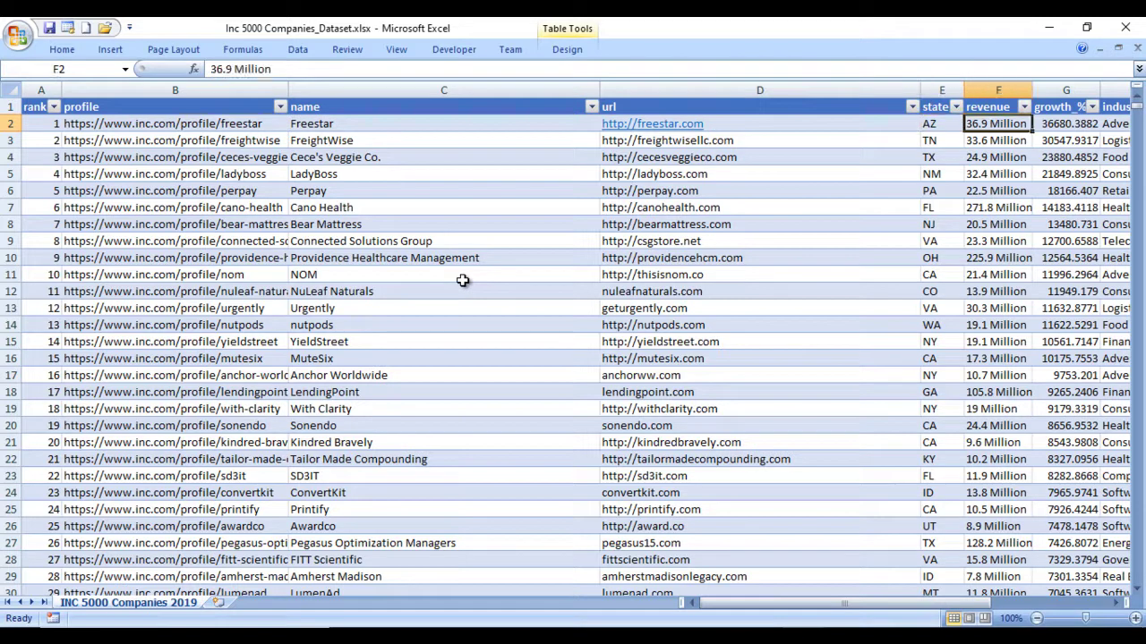
pyautogui.press('Right')
pyautogui.press('Right')
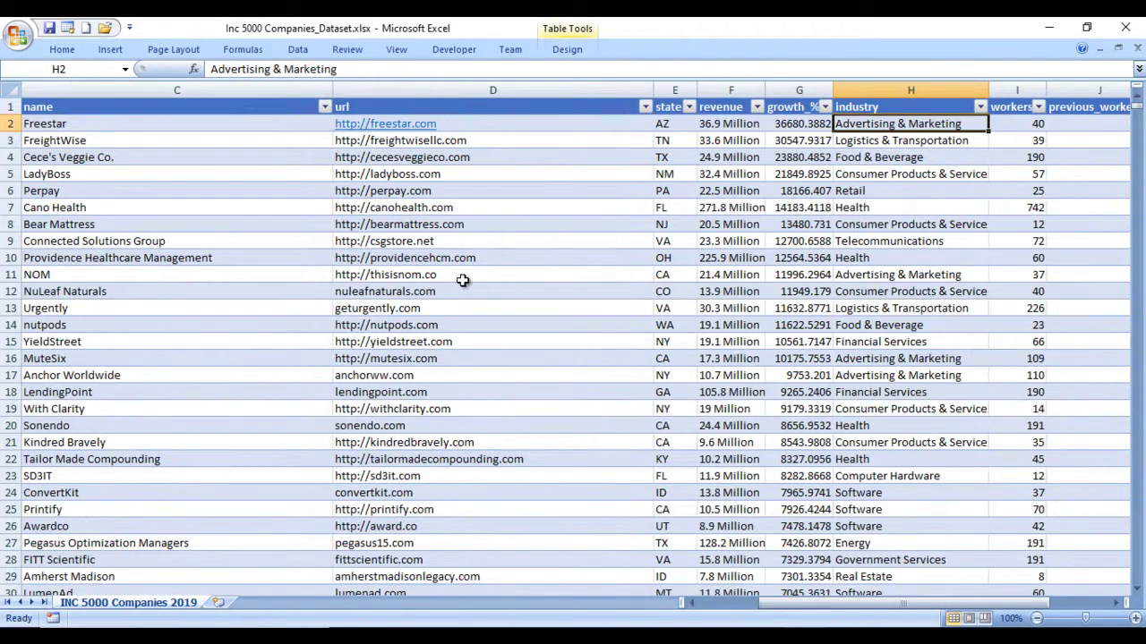
pyautogui.press('Right')
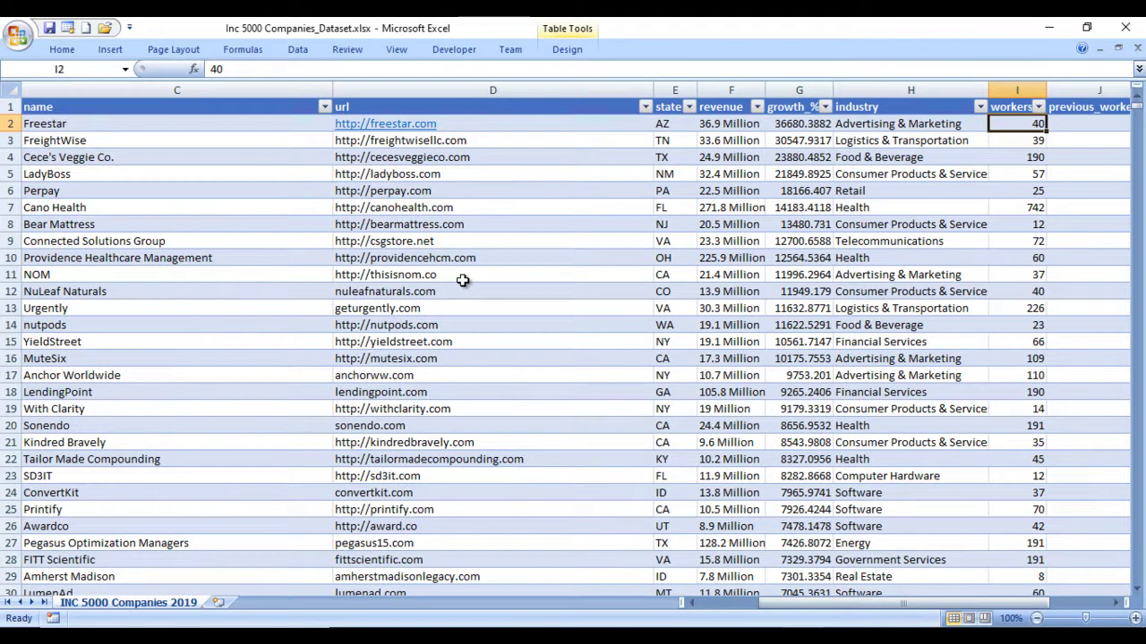
pyautogui.press('Right')
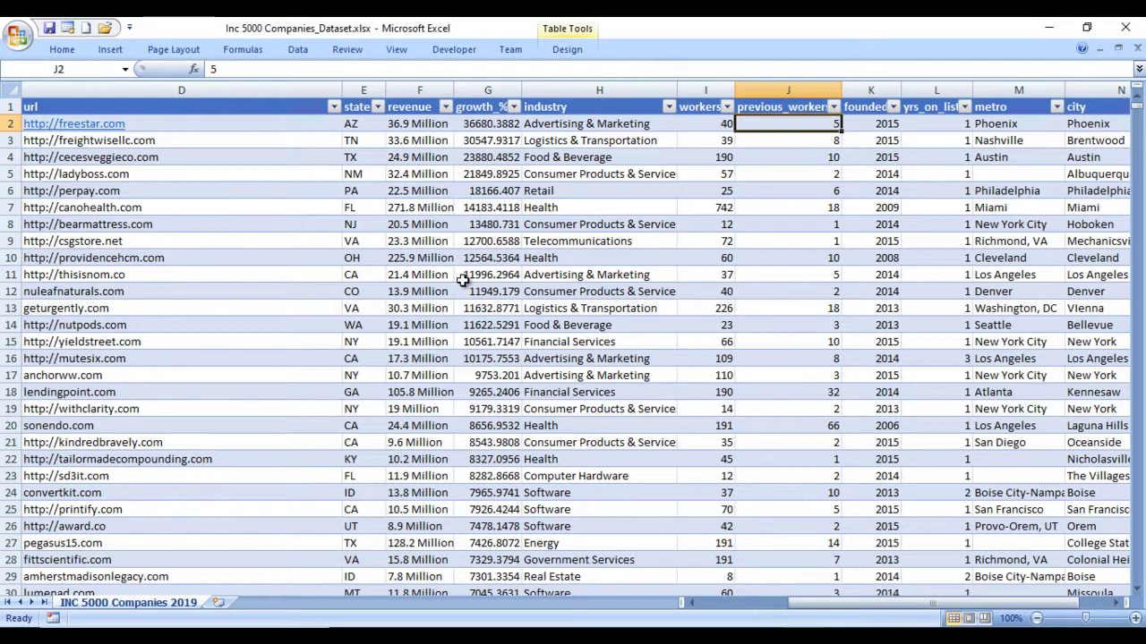
pyautogui.press('Right')
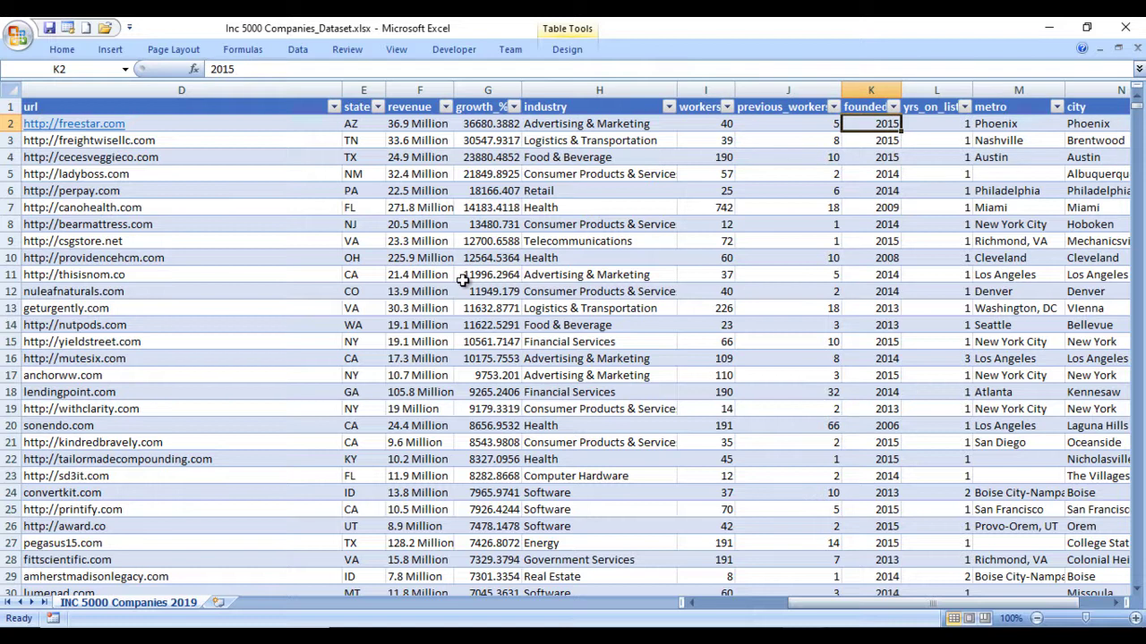
pyautogui.press('Right')
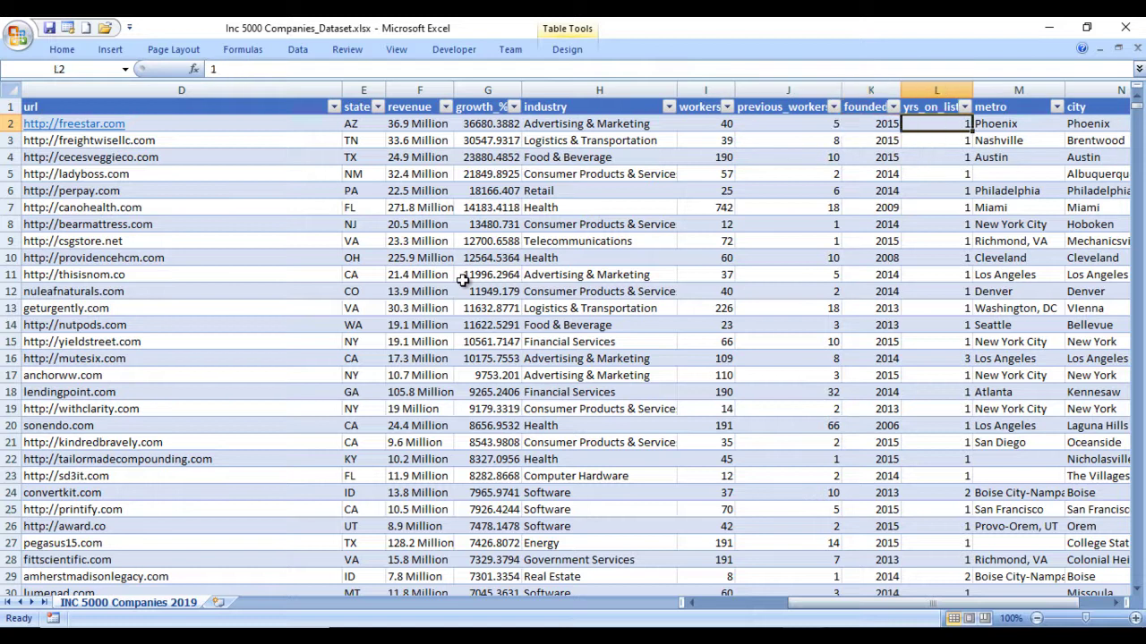
pyautogui.press('Right')
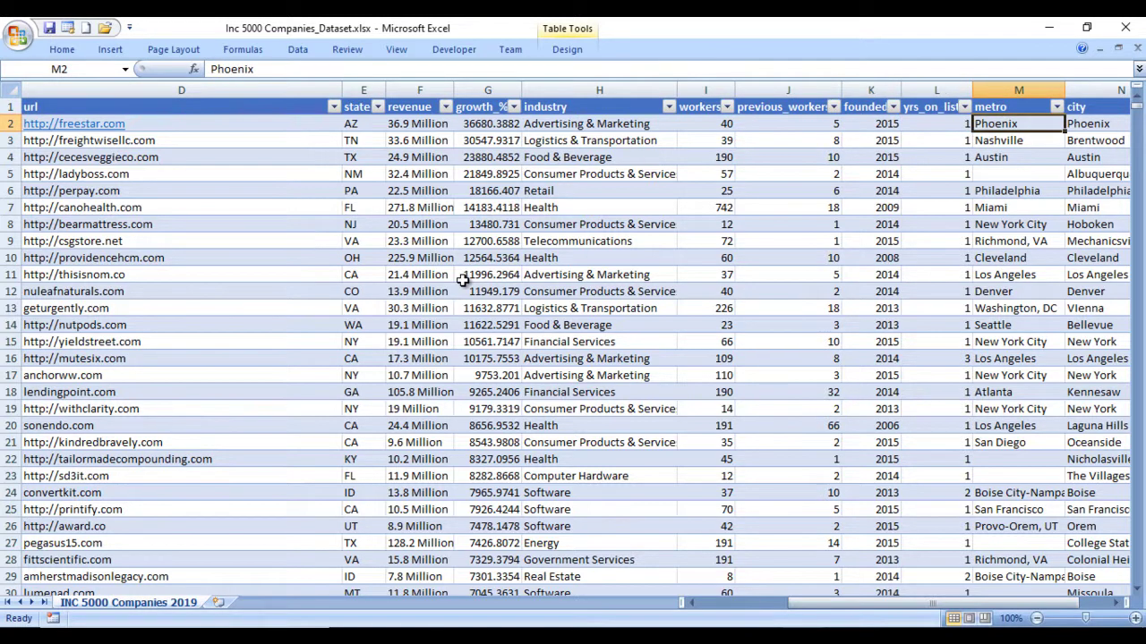
pyautogui.press('Right')
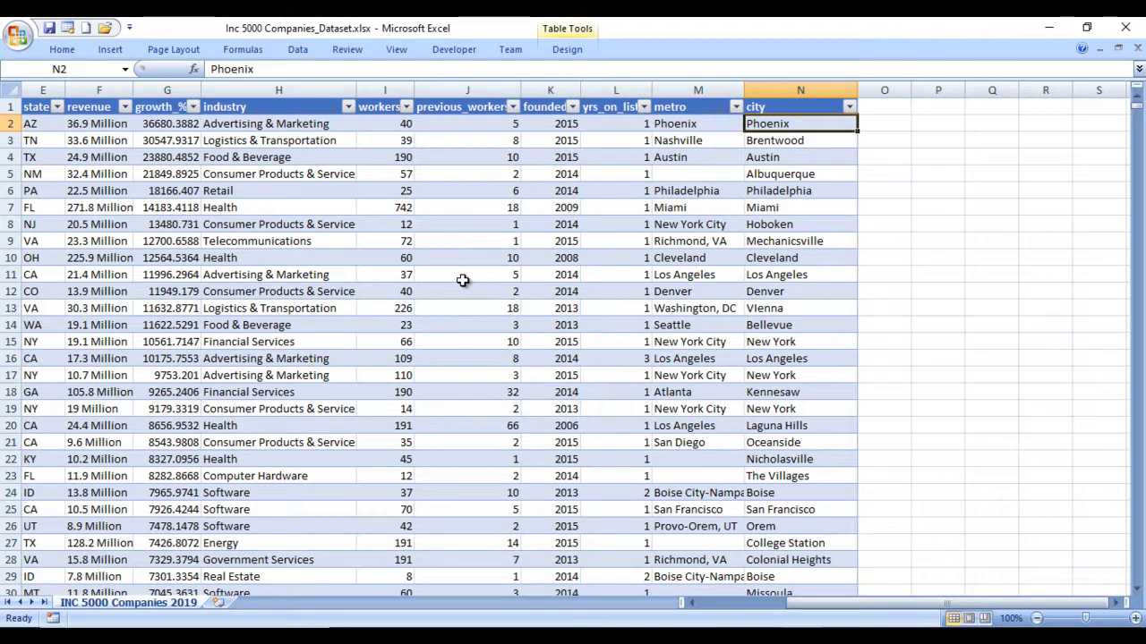
# - Return to the start of the sheet and switch back to Power BI Desktop
pyautogui.press('Up')
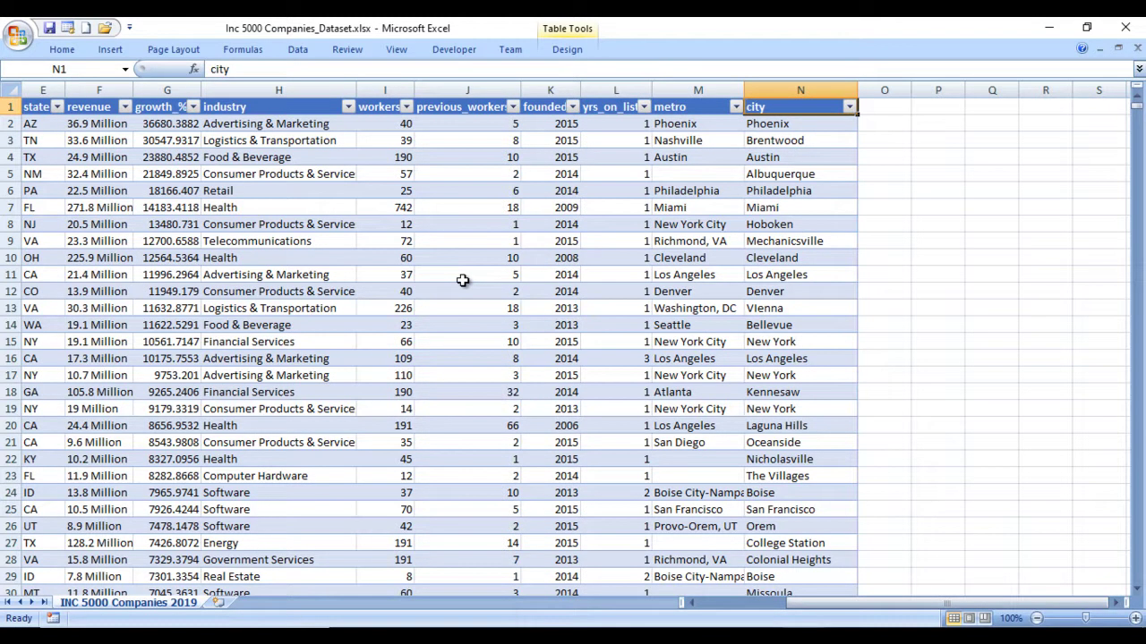
pyautogui.press('Home')
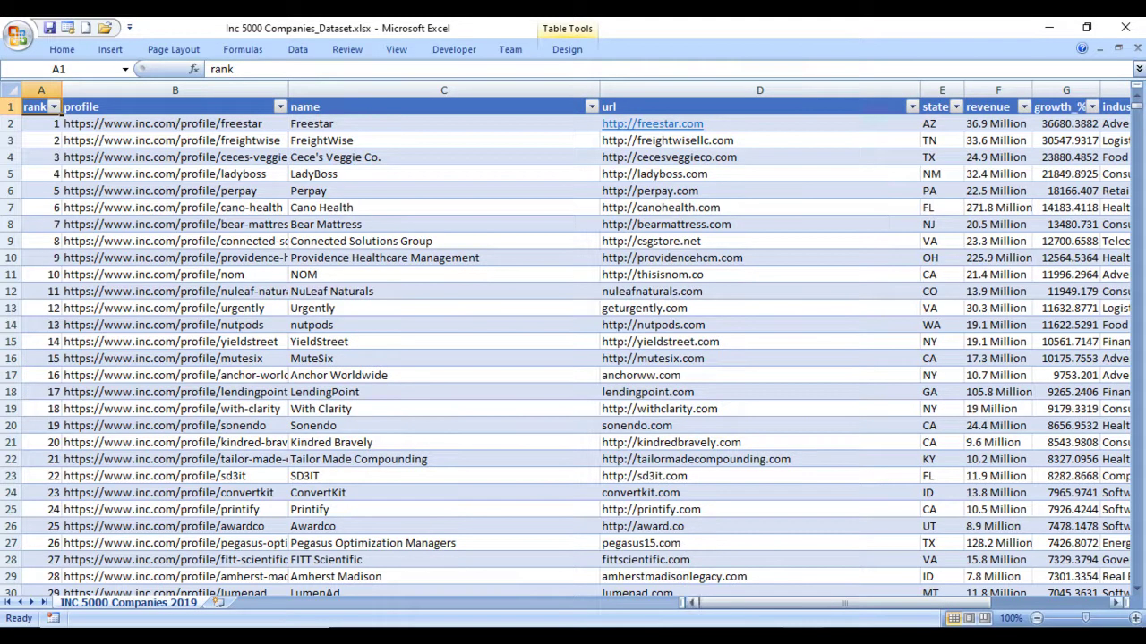
pyautogui.moveTo(778, 627)
pyautogui.click(770, 558)
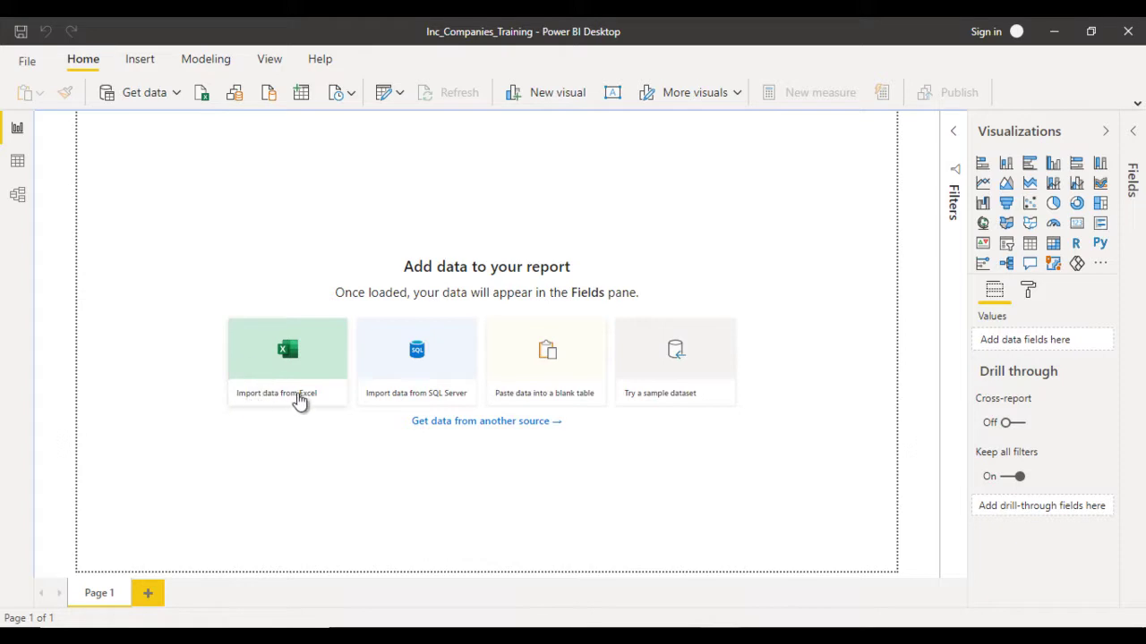
# - Use Get data > Excel to open Inc 5000 Companies_Dataset.xlsx in the Navigator
pyautogui.click(293, 361)
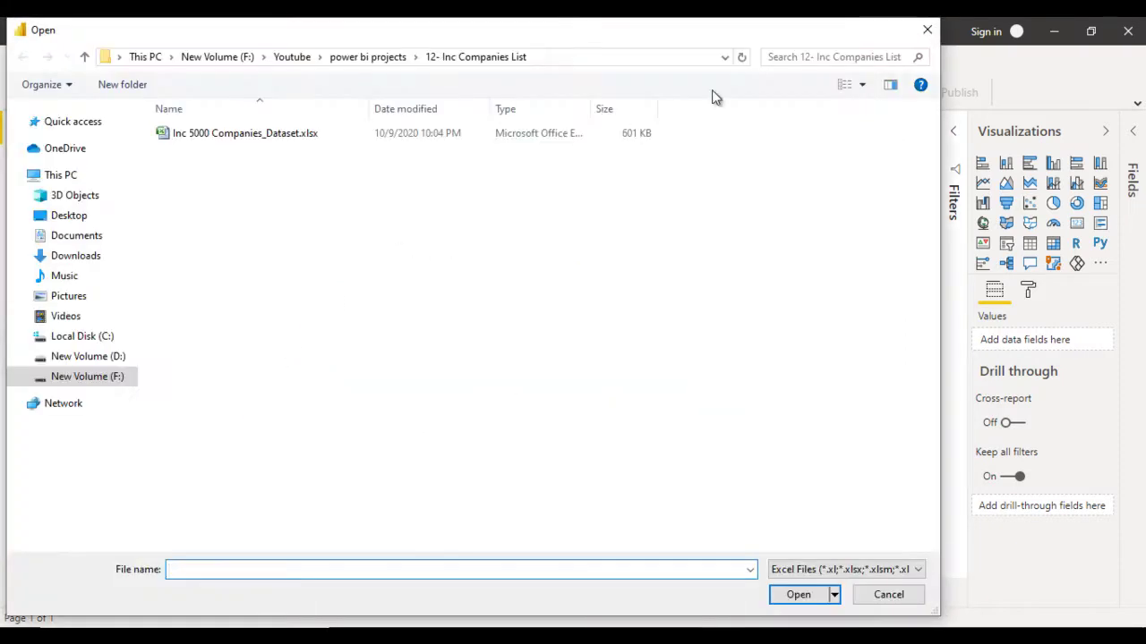
pyautogui.click(927, 30)
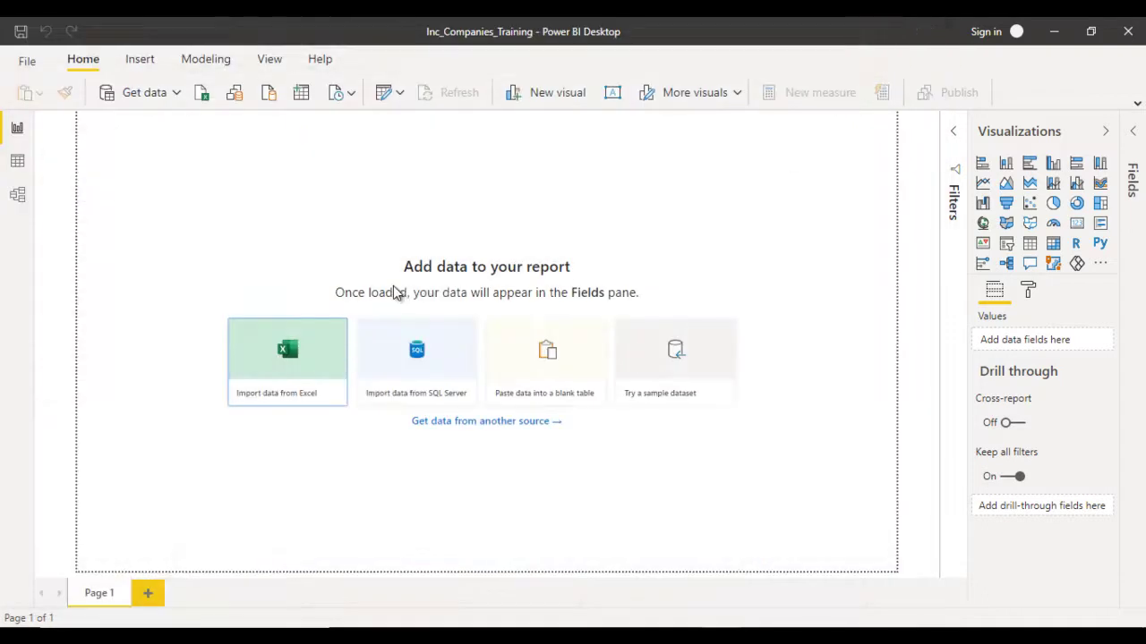
pyautogui.click(175, 93)
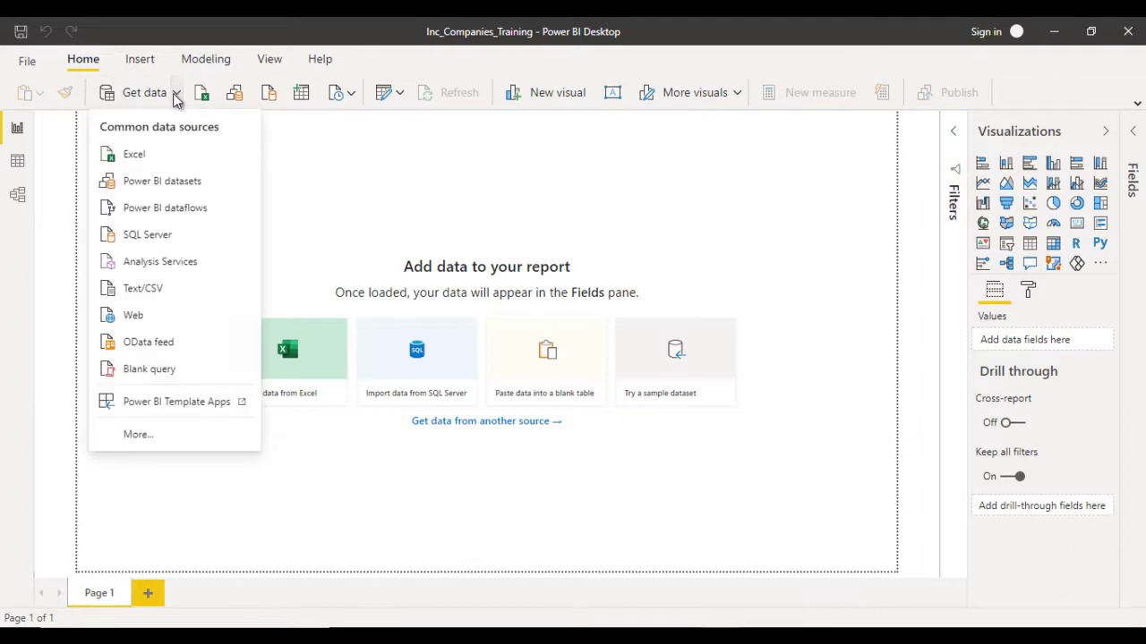
pyautogui.click(160, 163)
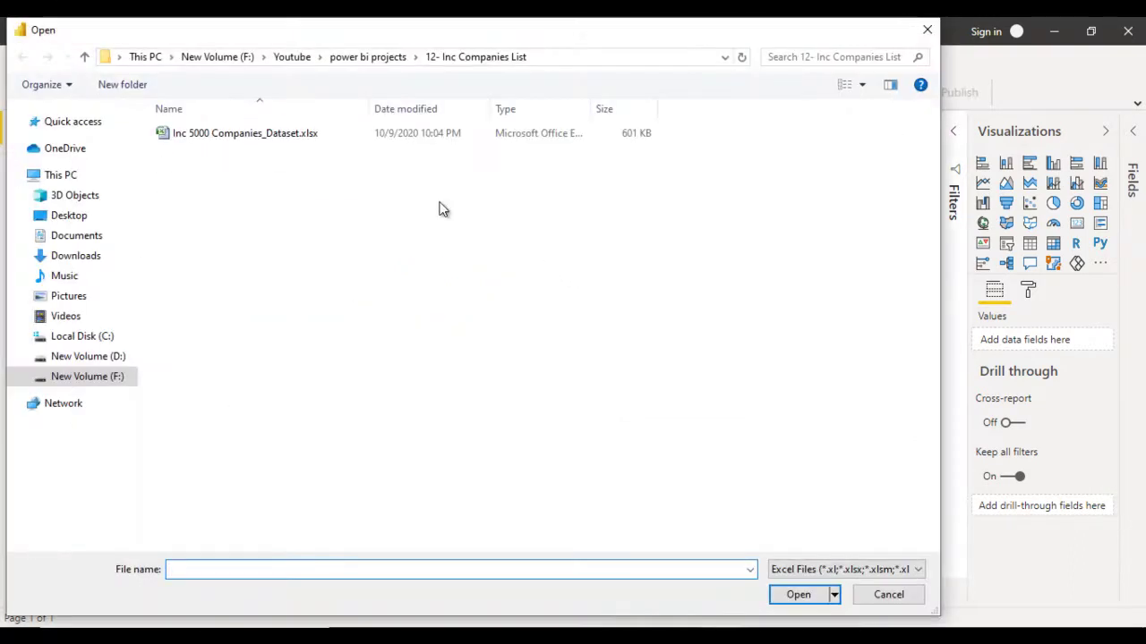
pyautogui.click(268, 134)
pyautogui.click(816, 595)
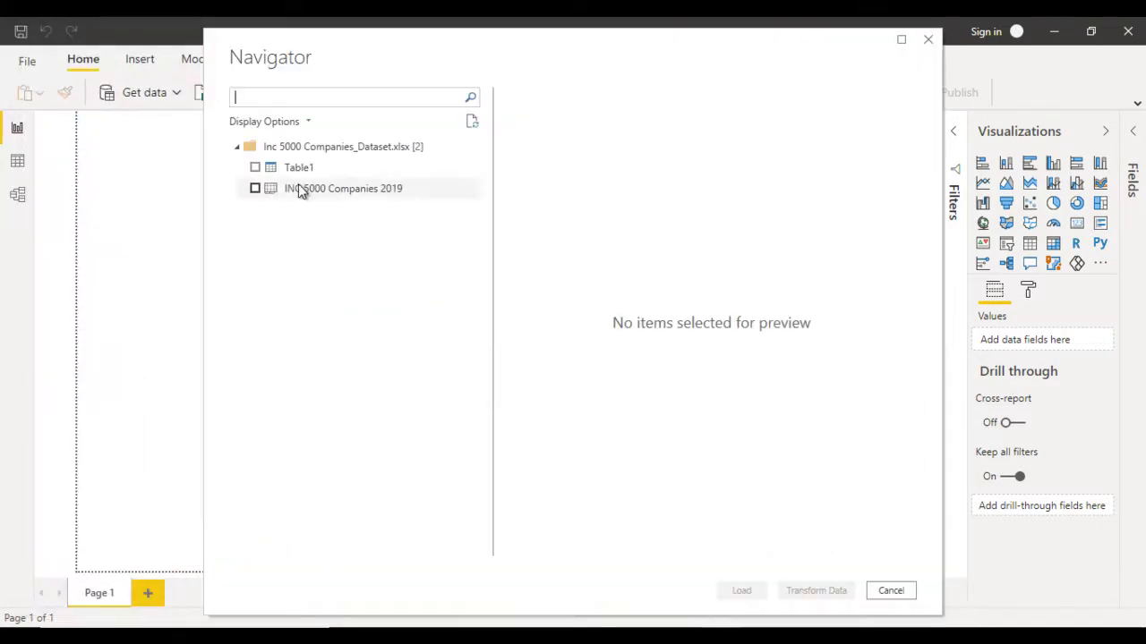
# - Select the INC 5000 Companies 2019 sheet, review its preview, and open it in Power Query Editor
pyautogui.click(255, 189)
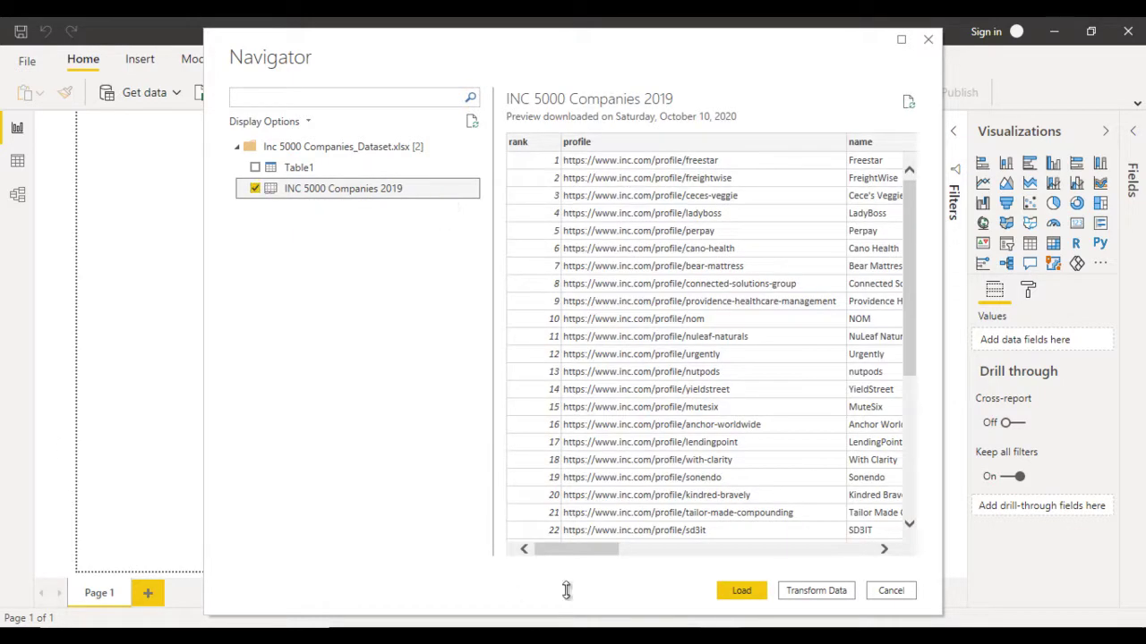
pyautogui.moveTo(564, 550); pyautogui.dragTo(722, 548)
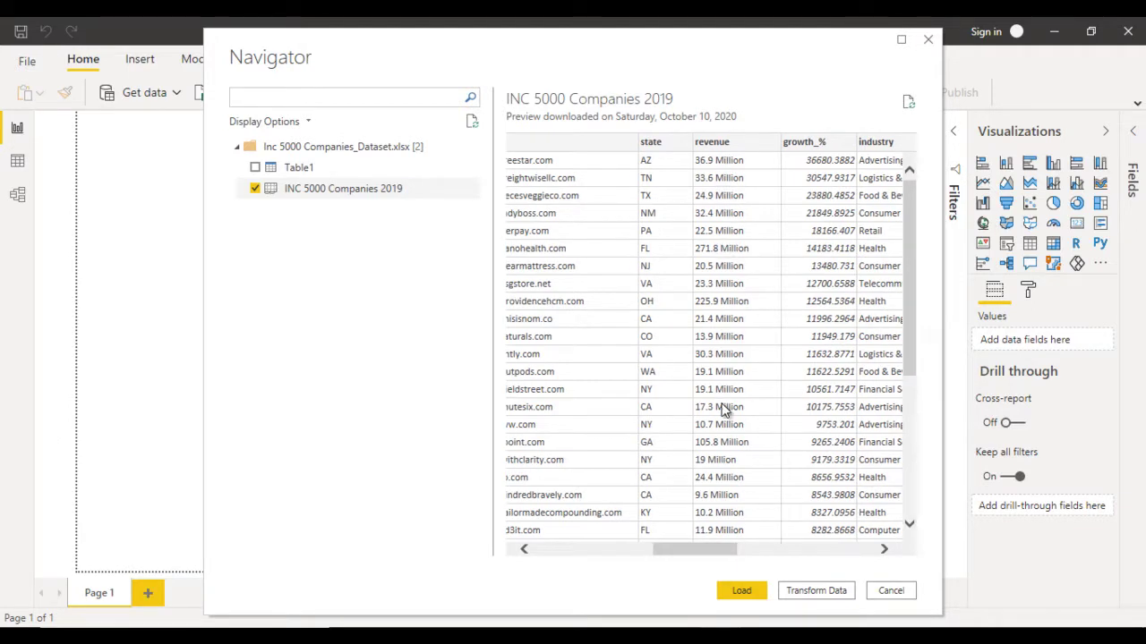
pyautogui.scroll(-2, 723, 410)
pyautogui.scroll(-5, 720, 405)
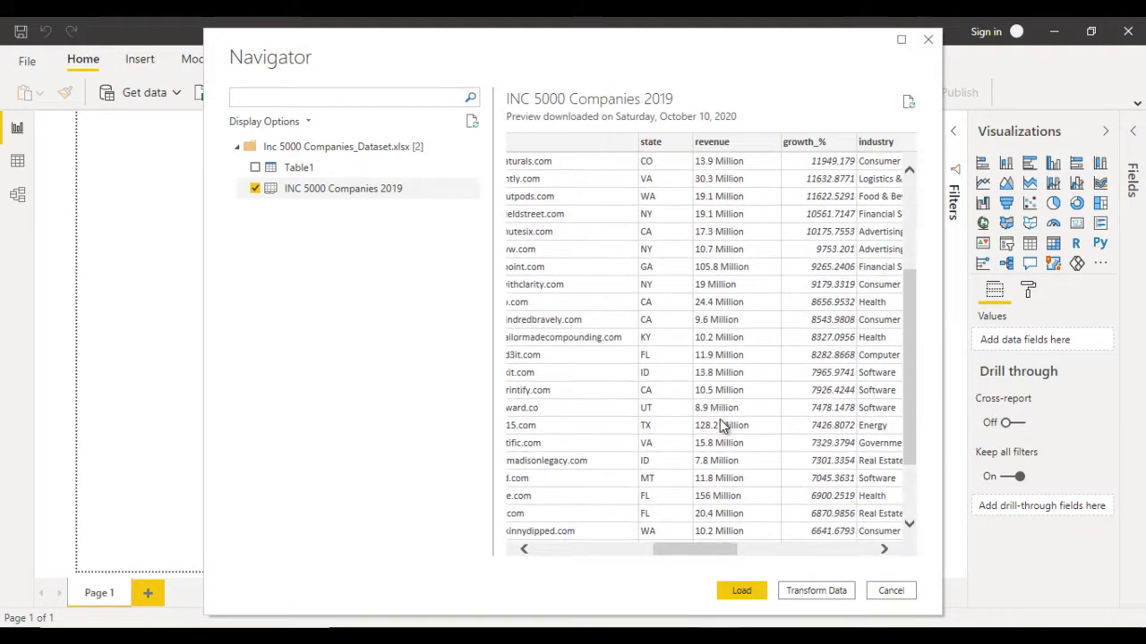
pyautogui.scroll(-1, 725, 436)
pyautogui.scroll(7, 725, 441)
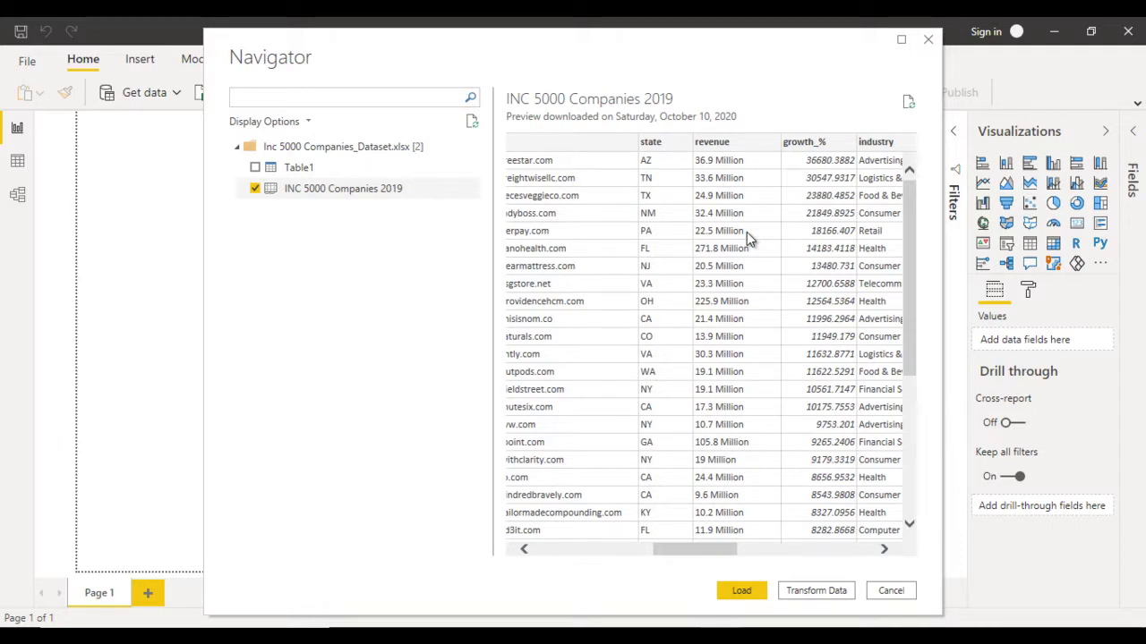
pyautogui.click(818, 594)
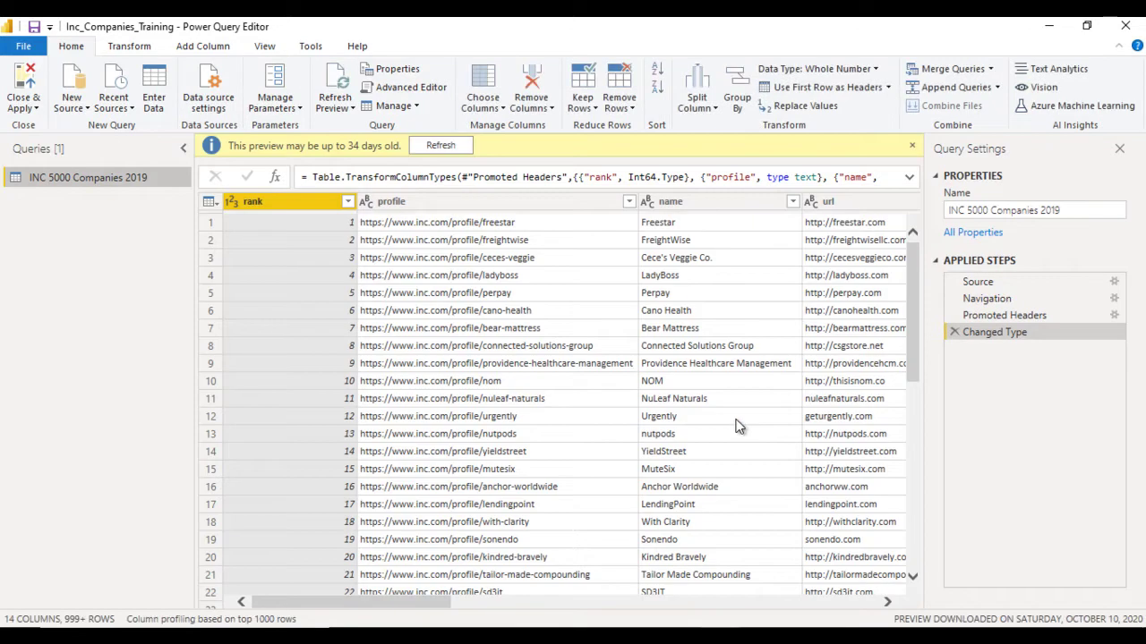
# - Dismiss the preview warning, check the profile column, and select the revenue column
pyautogui.click(911, 146)
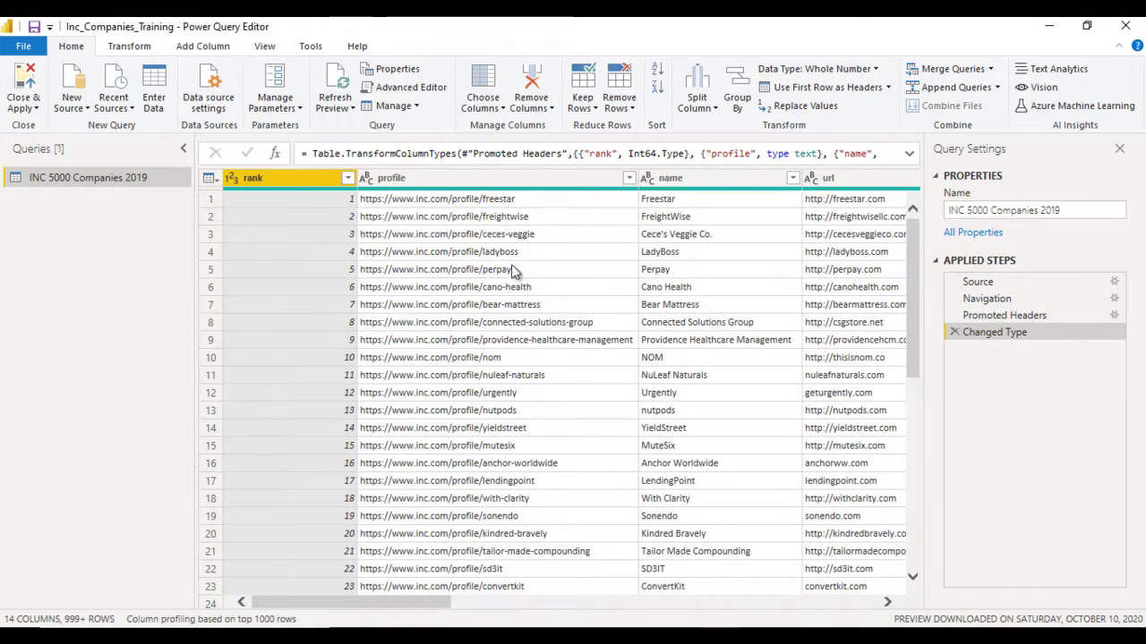
pyautogui.click(382, 252)
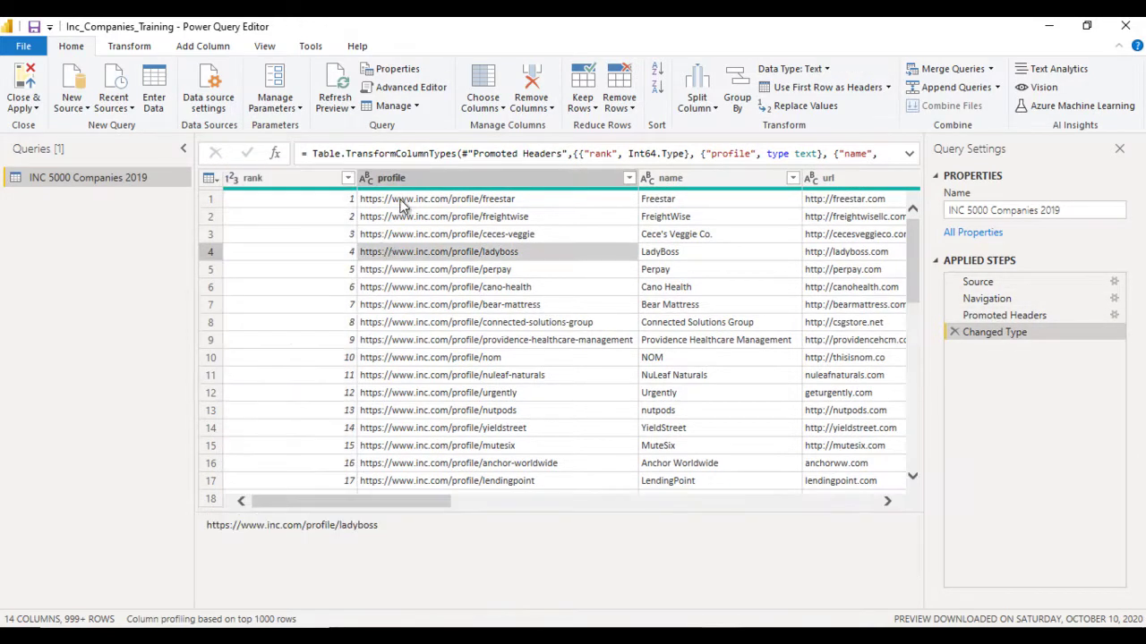
pyautogui.click(429, 177)
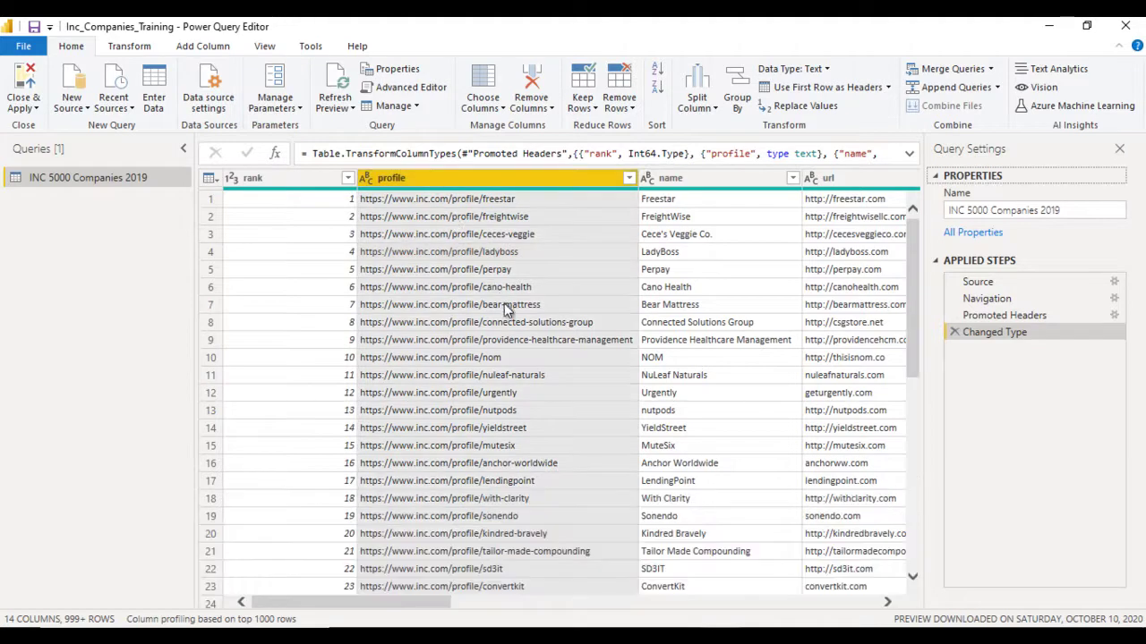
pyautogui.moveTo(435, 602); pyautogui.dragTo(621, 600)
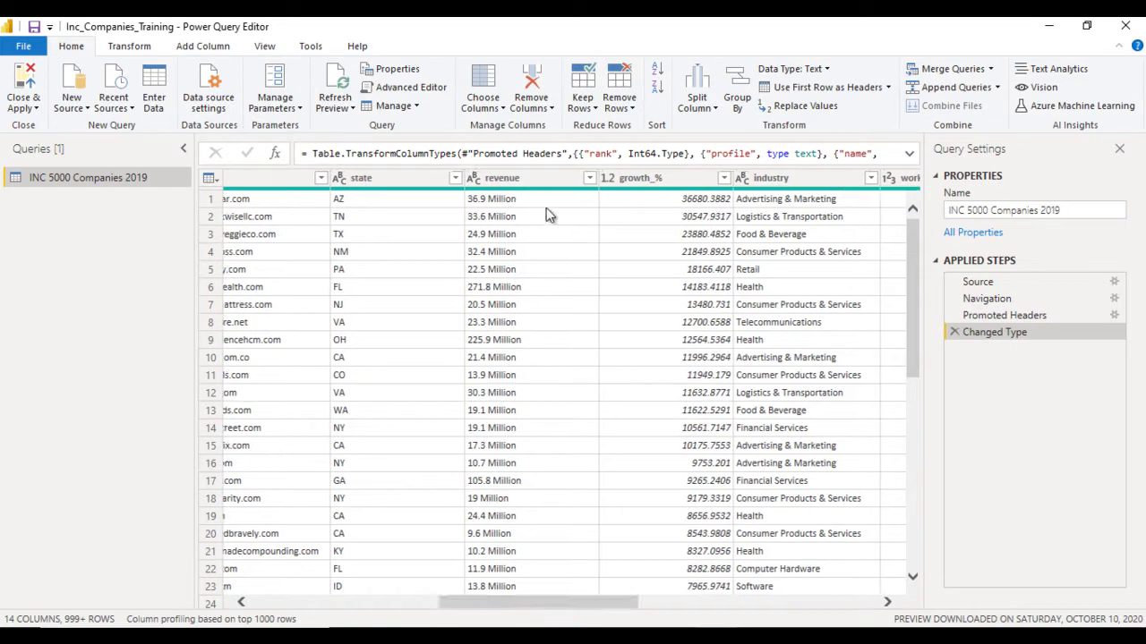
pyautogui.click(512, 179)
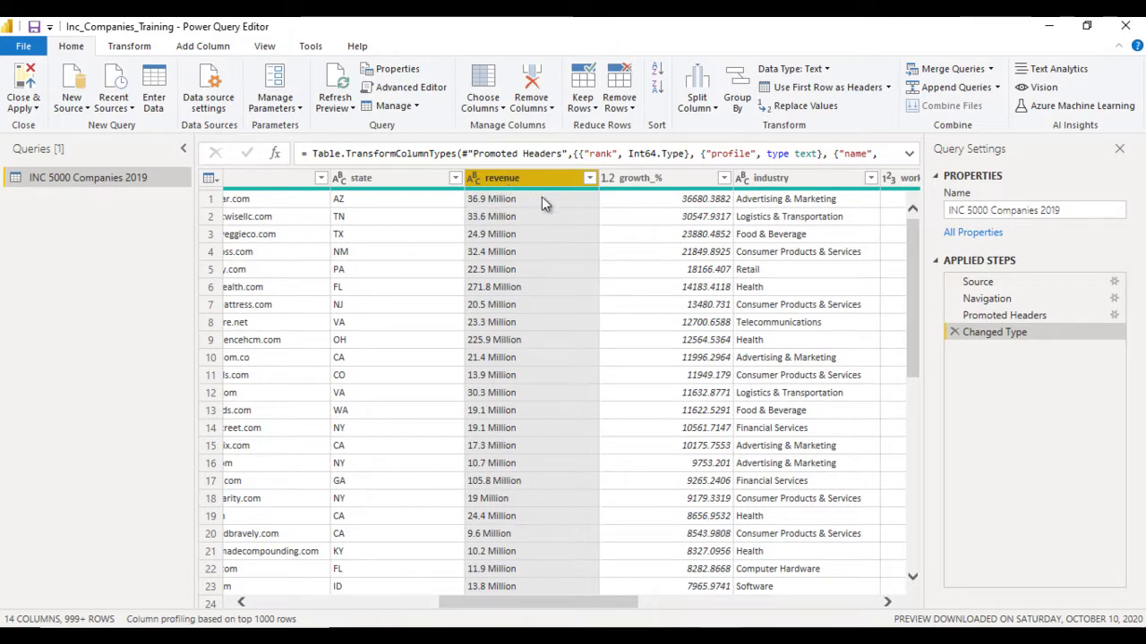
# - Duplicate the revenue column and rename the copy revenue_New
pyautogui.click(201, 49)
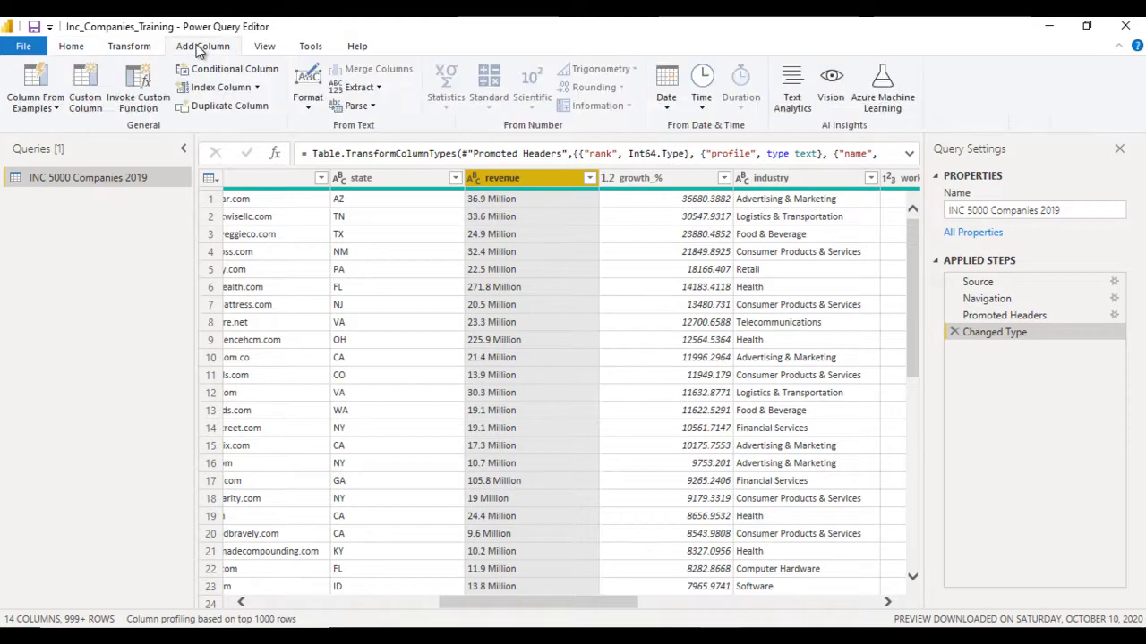
pyautogui.click(220, 105)
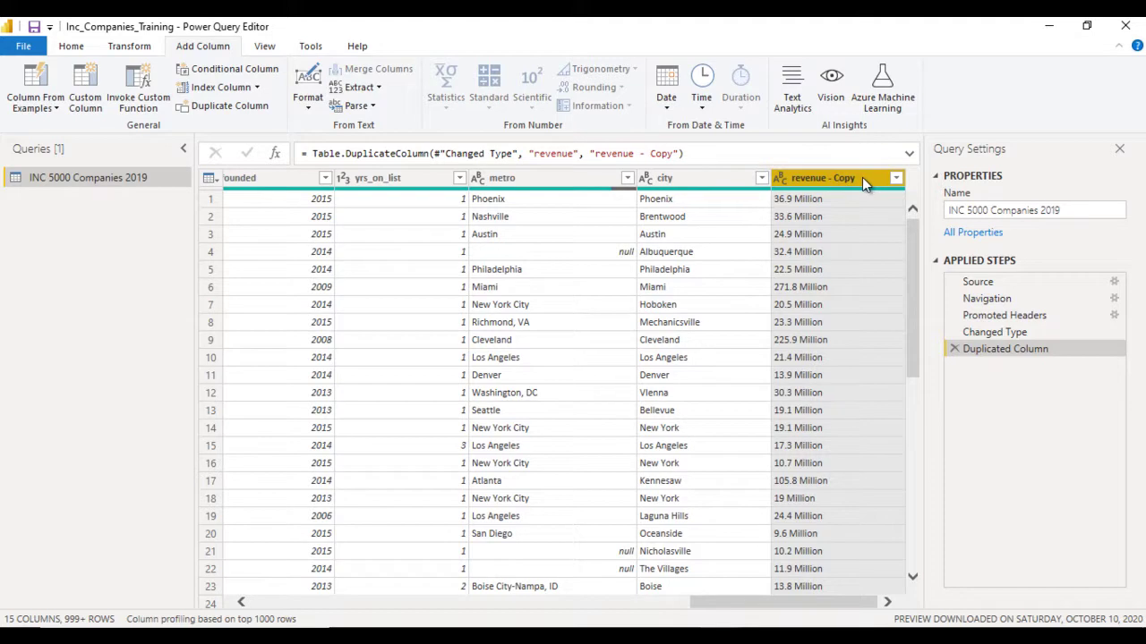
pyautogui.doubleClick(863, 177)
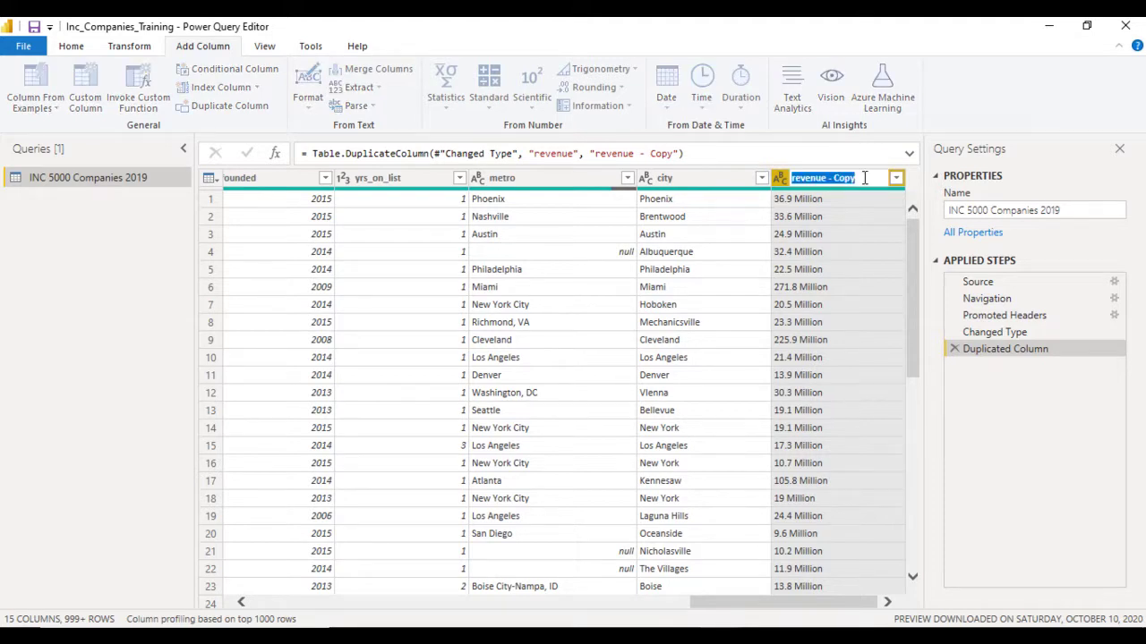
pyautogui.click(863, 177)
pyautogui.doubleClick(863, 177)
pyautogui.write('_New')
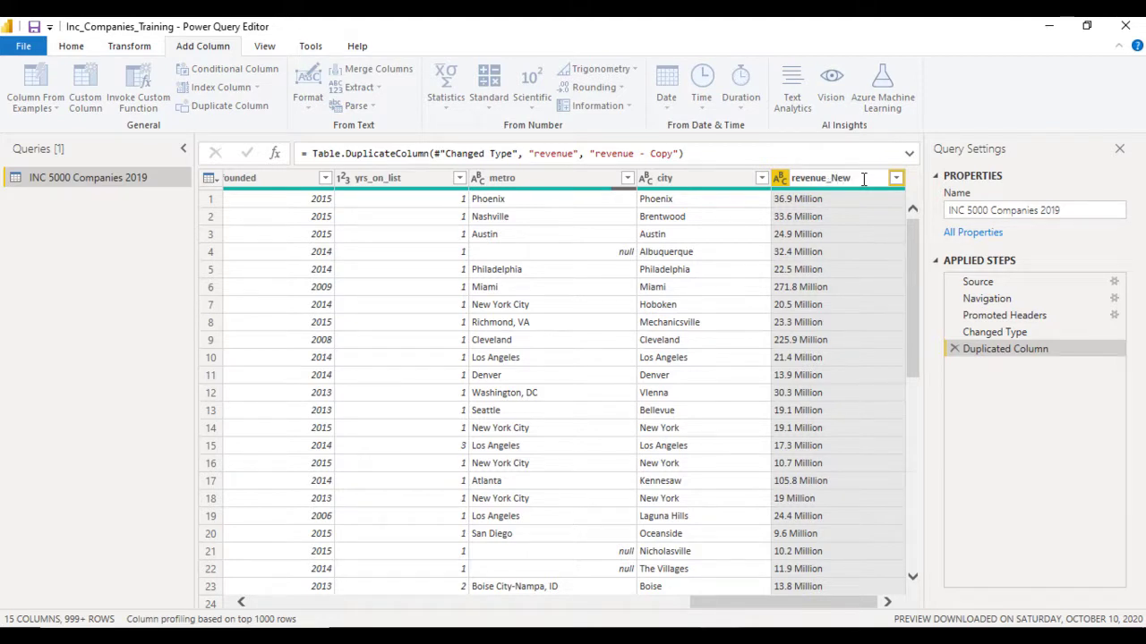
pyautogui.press('Return')
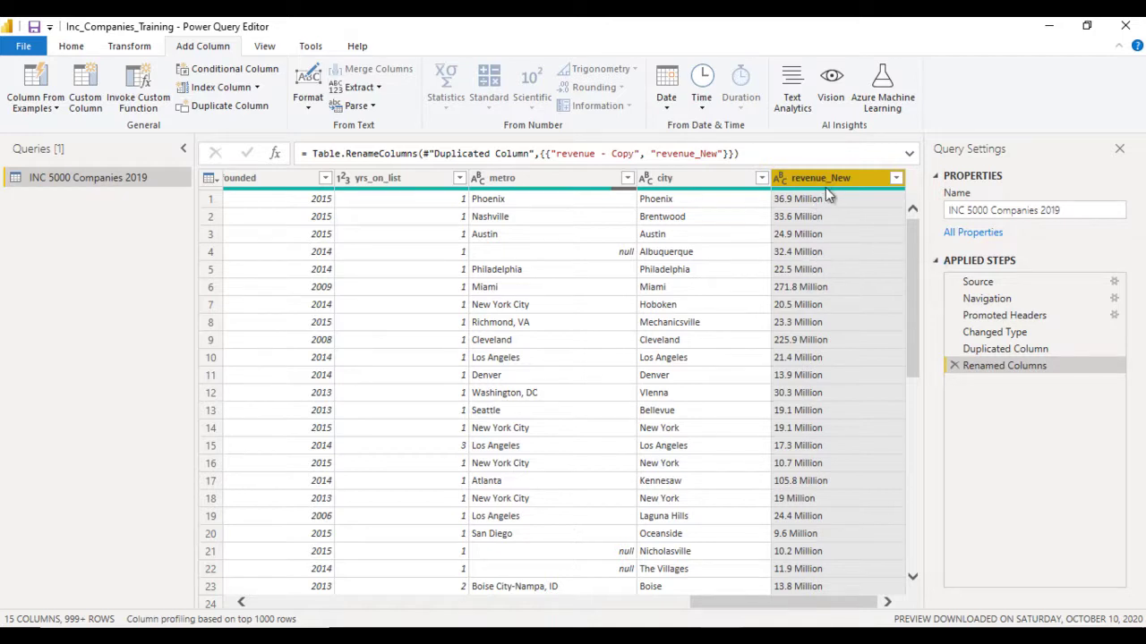
pyautogui.click(123, 50)
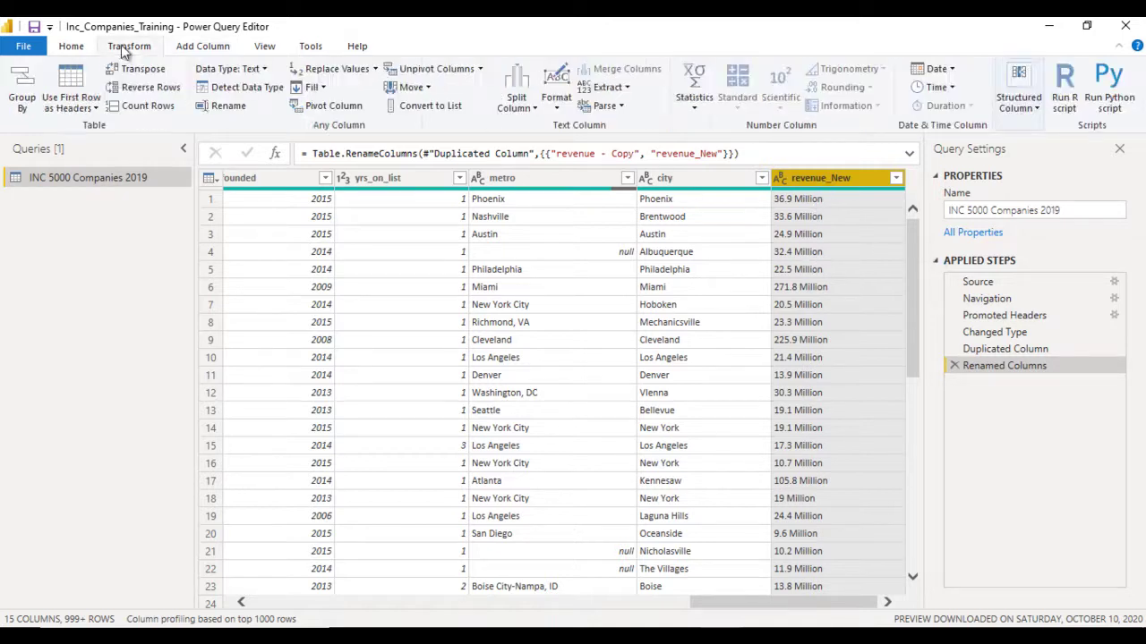
# - Split revenue_New at each space into revenue_New.1 and revenue_New.2, then check their types
pyautogui.click(526, 108)
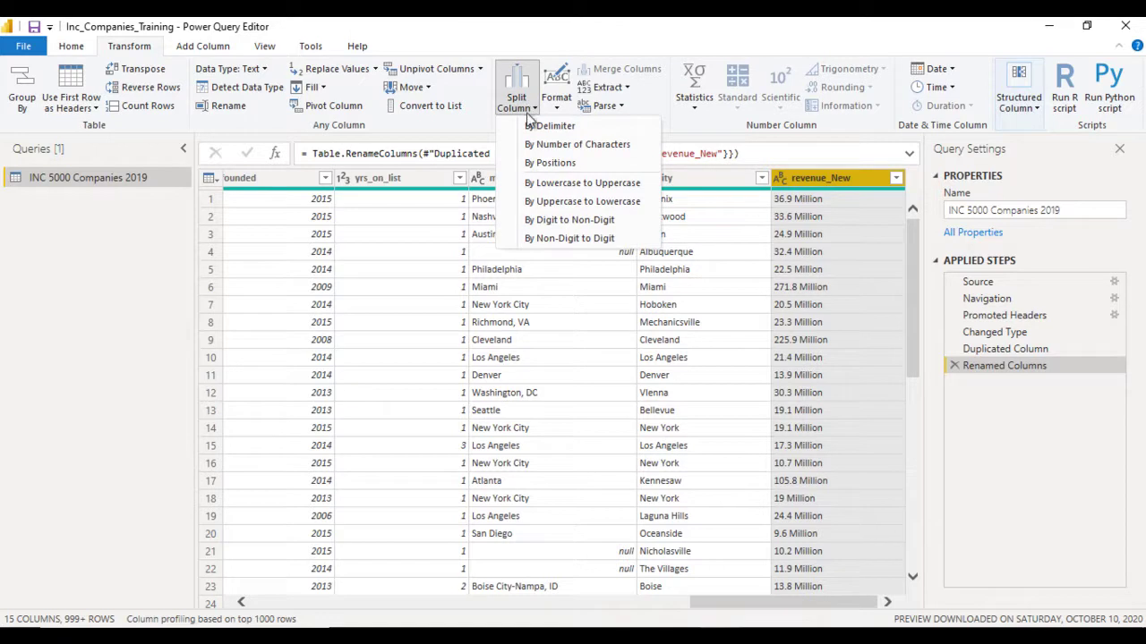
pyautogui.click(610, 128)
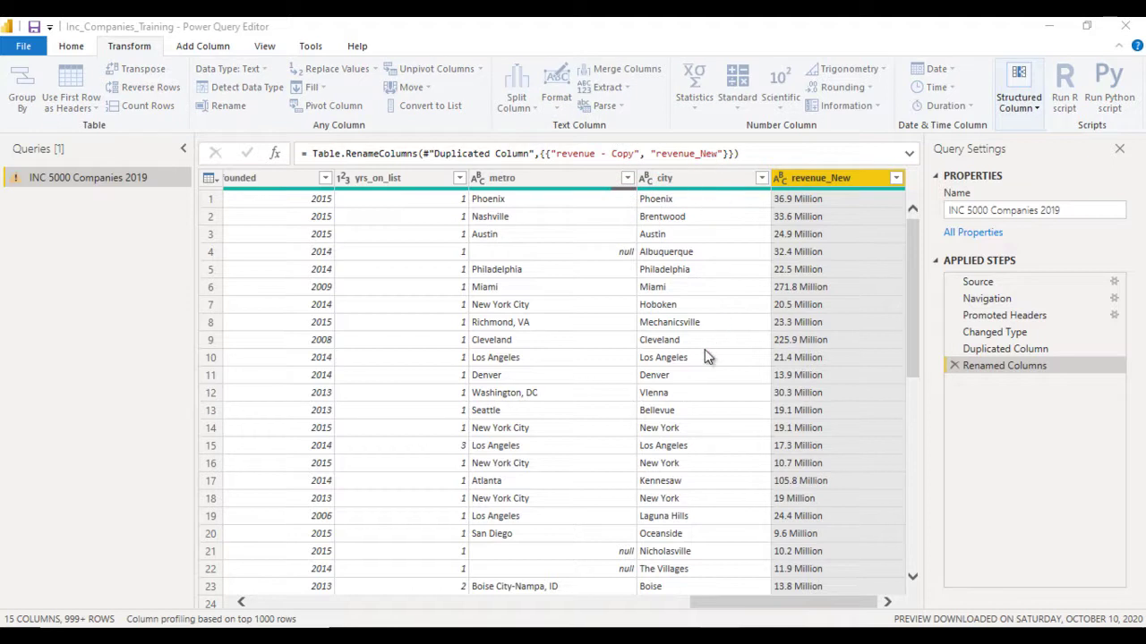
pyautogui.moveTo(530, 204); pyautogui.dragTo(350, 215)
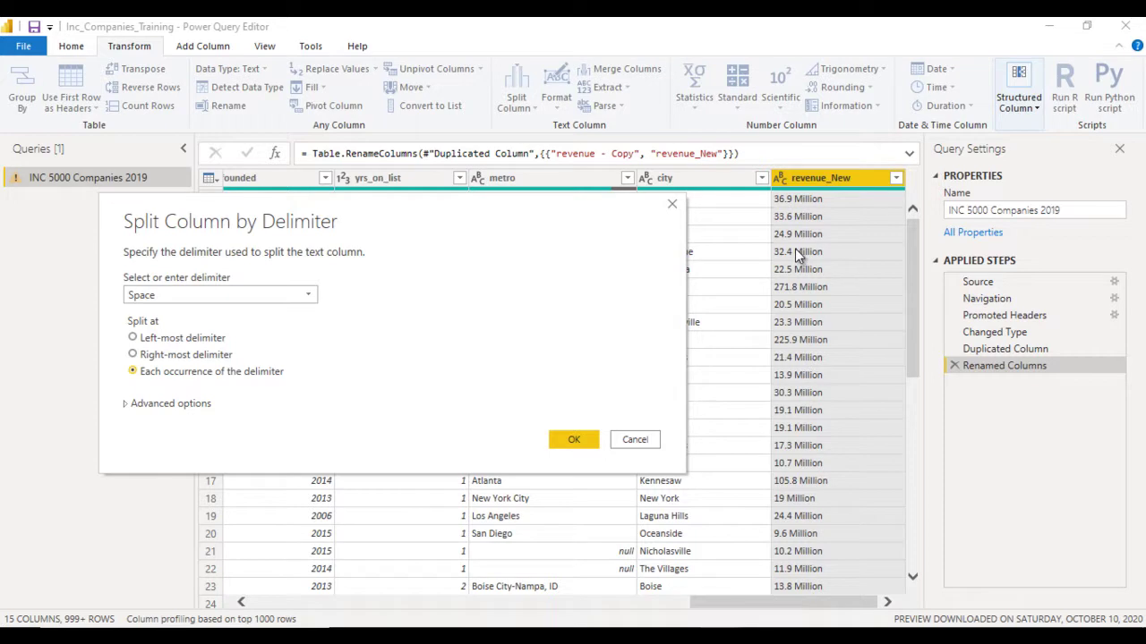
pyautogui.click(574, 441)
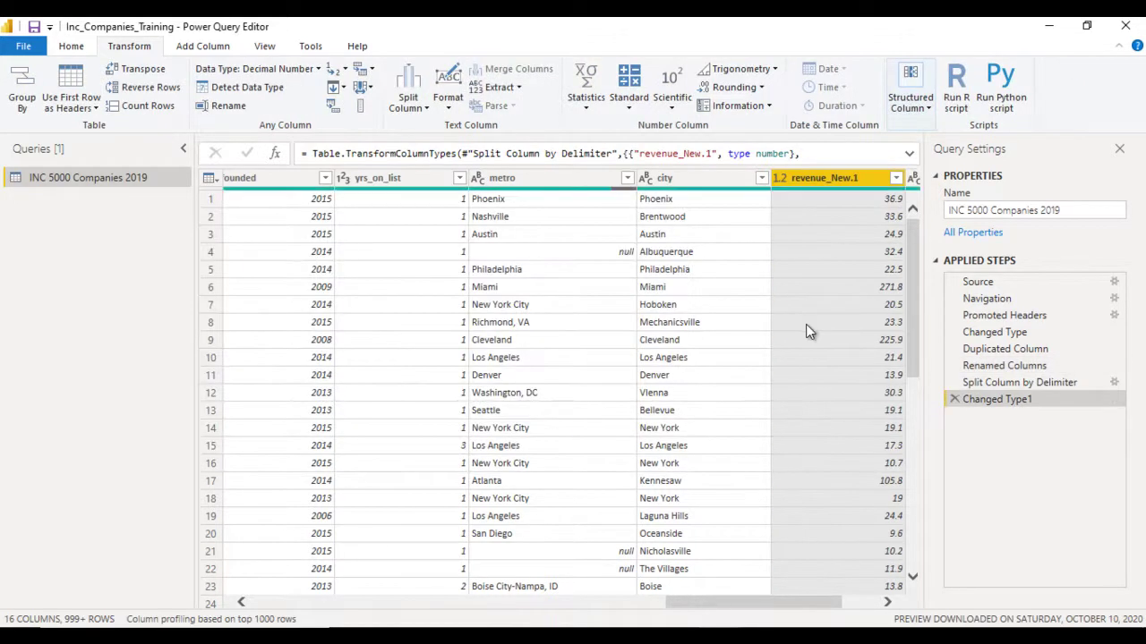
pyautogui.moveTo(818, 609); pyautogui.dragTo(858, 609)
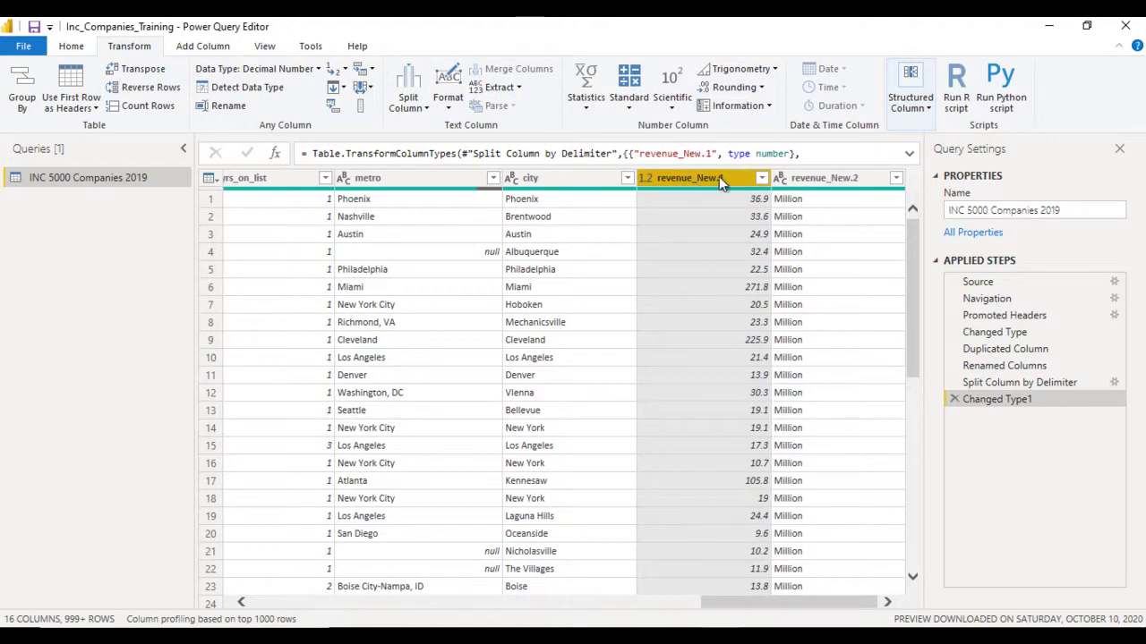
pyautogui.click(857, 182)
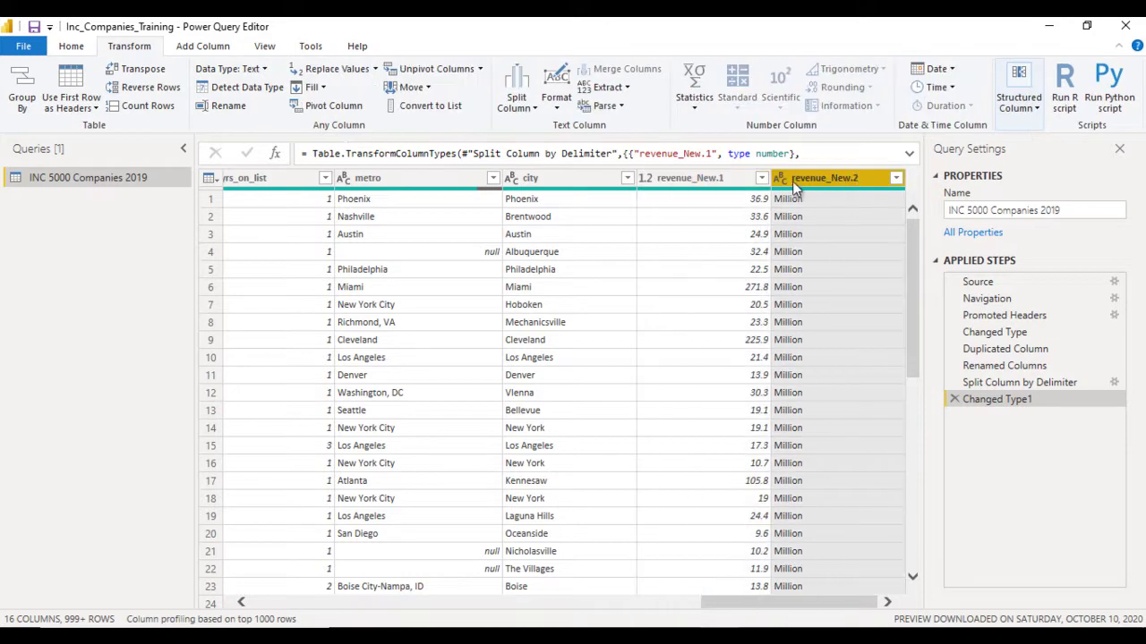
pyautogui.click(701, 181)
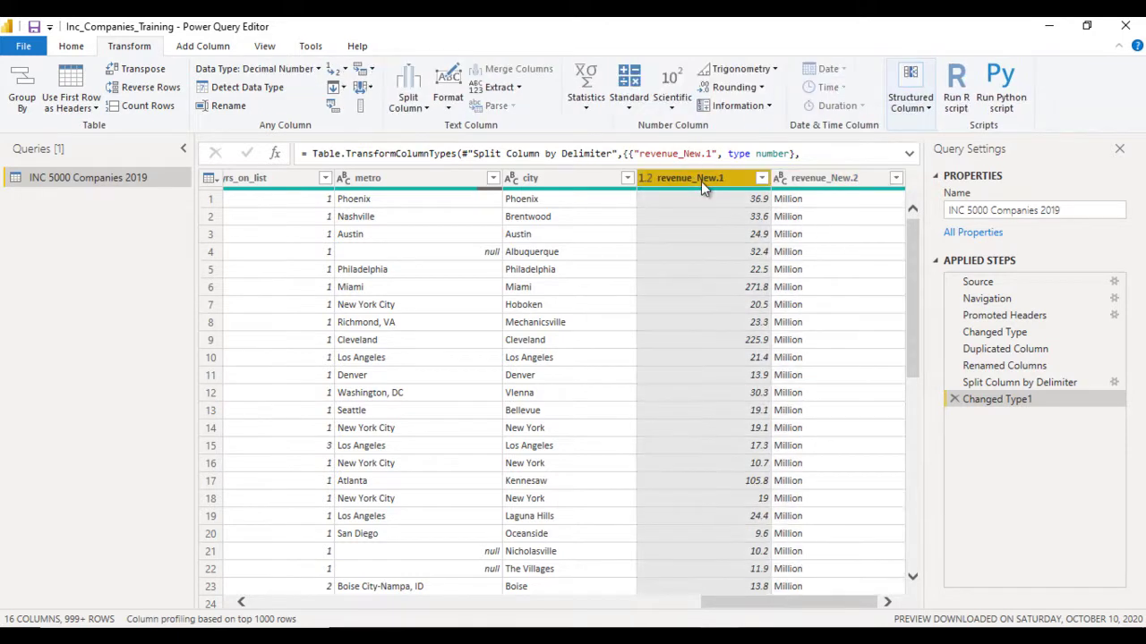
pyautogui.click(834, 183)
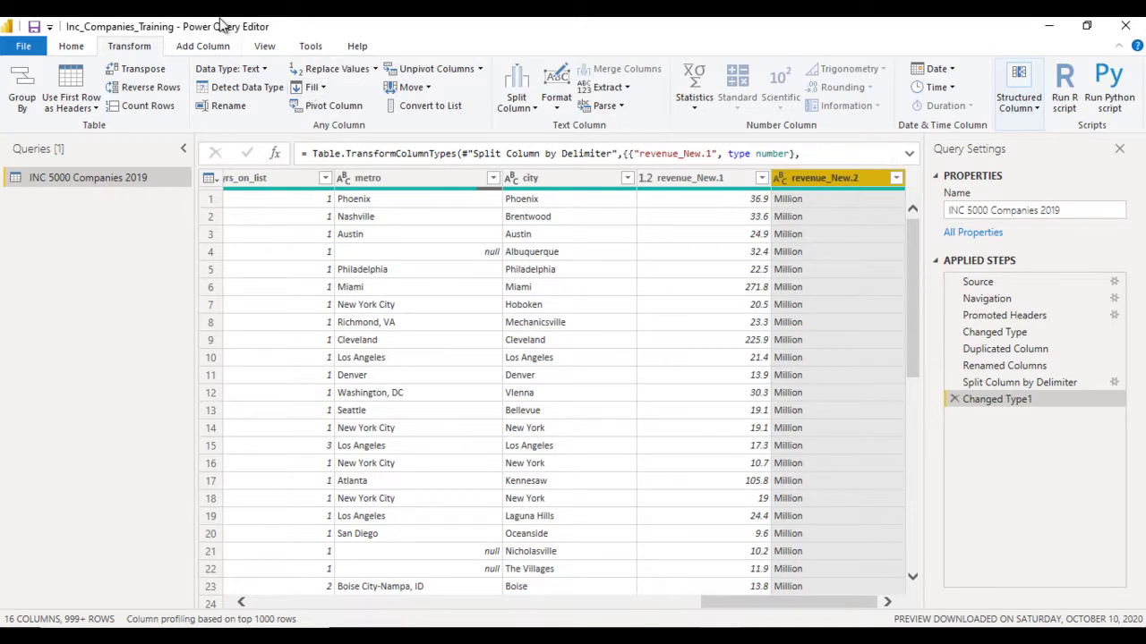
# - Start a new Custom Column and begin its formula with 'if reve'
pyautogui.click(213, 49)
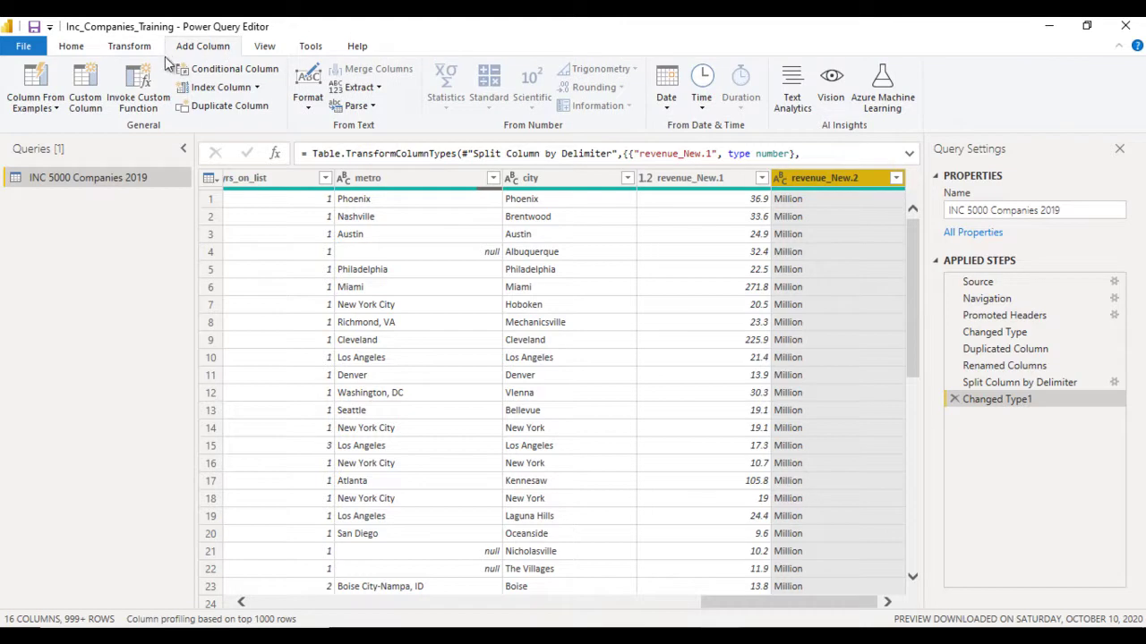
pyautogui.click(89, 86)
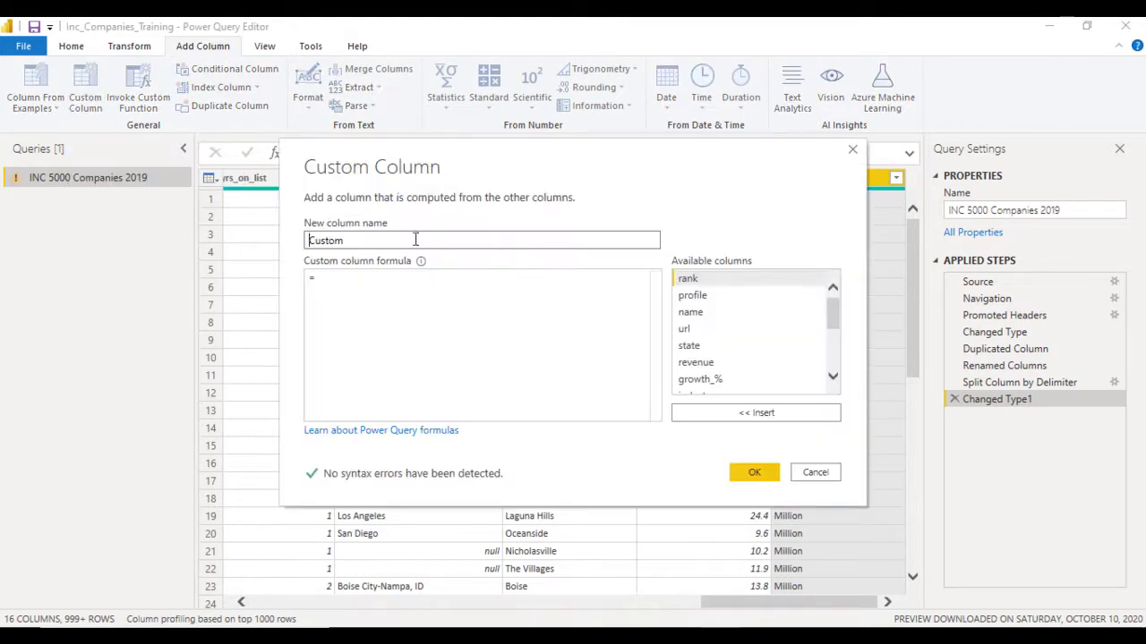
pyautogui.moveTo(444, 177); pyautogui.dragTo(309, 116)
pyautogui.click(234, 243)
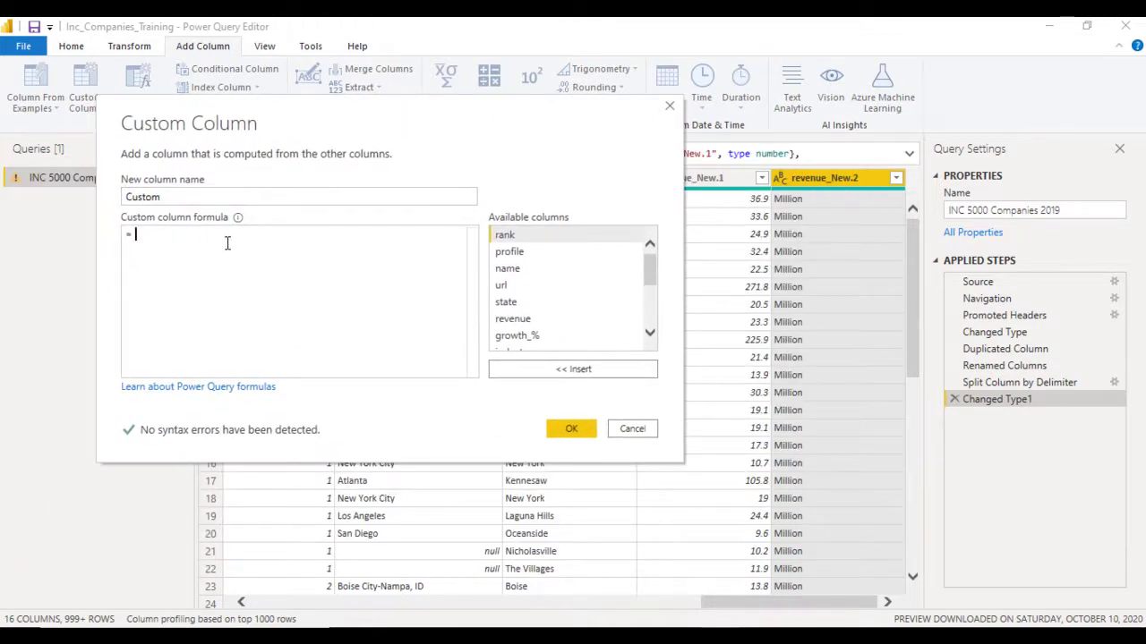
pyautogui.write('if ')
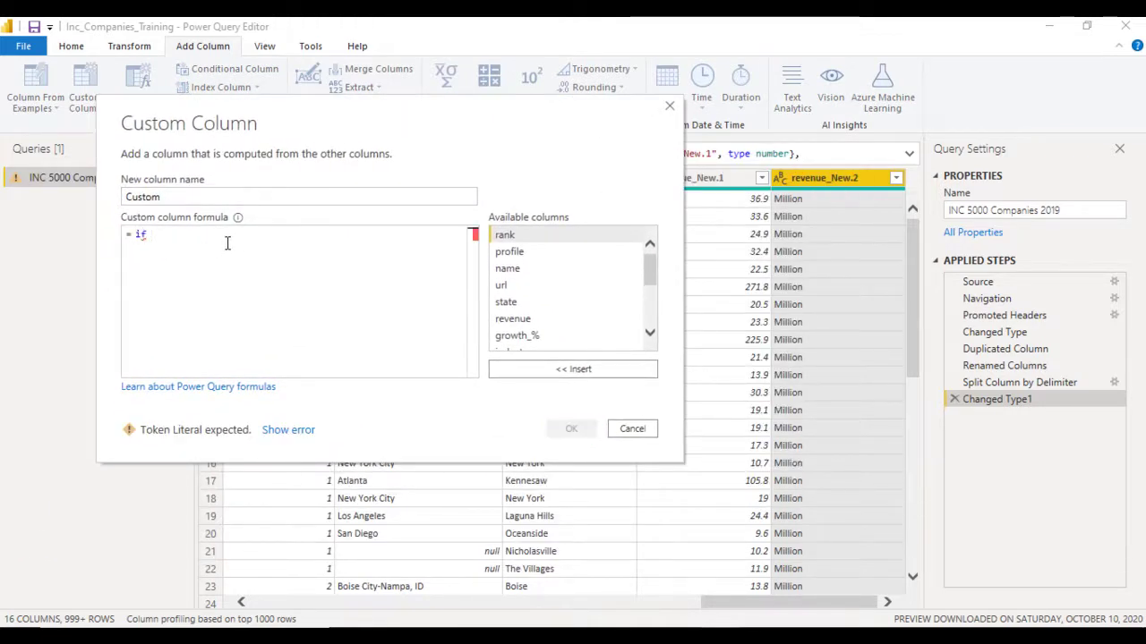
pyautogui.write('reve')
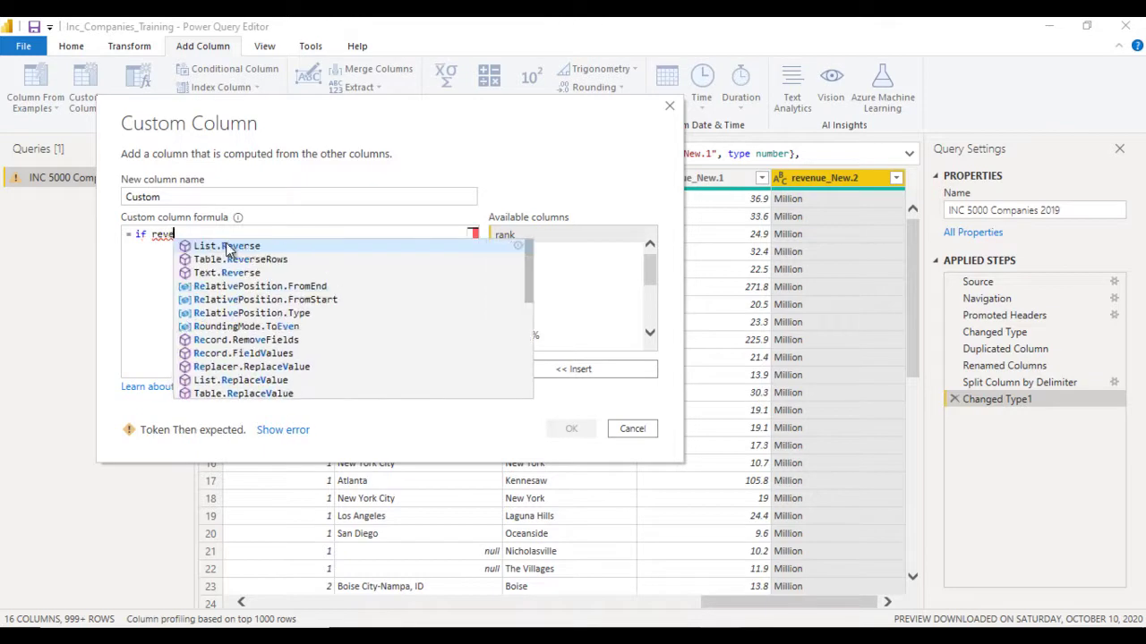
pyautogui.click(581, 254)
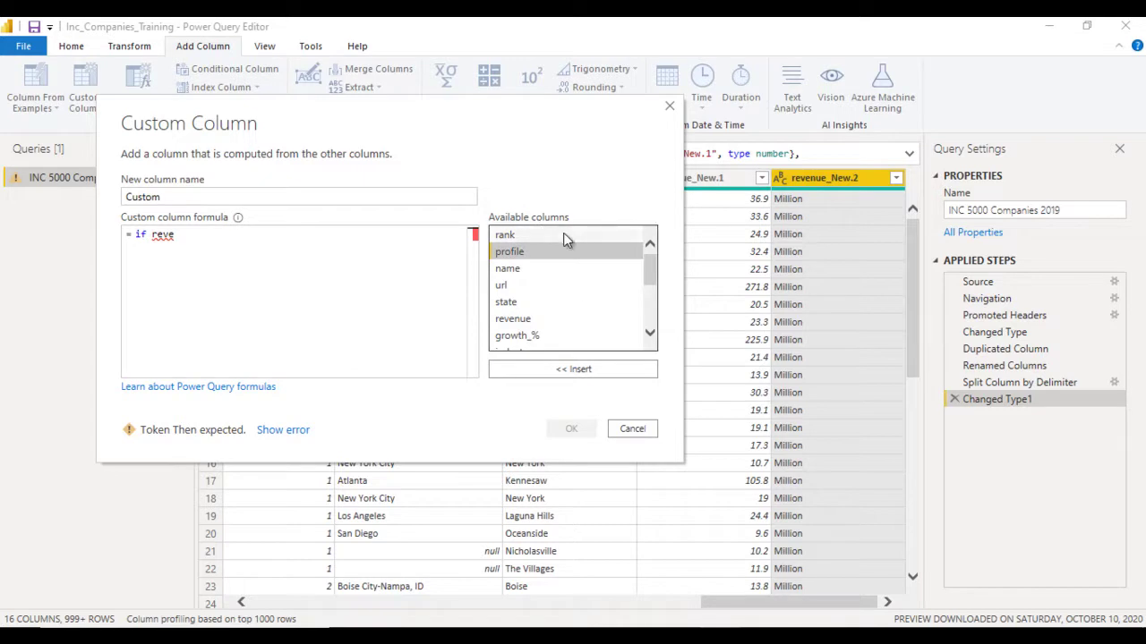
# - Insert [revenue_New.2] and extend the formula to '="Million" then 1000000 else 1'
pyautogui.scroll(-2, 578, 292)
pyautogui.scroll(-3, 578, 297)
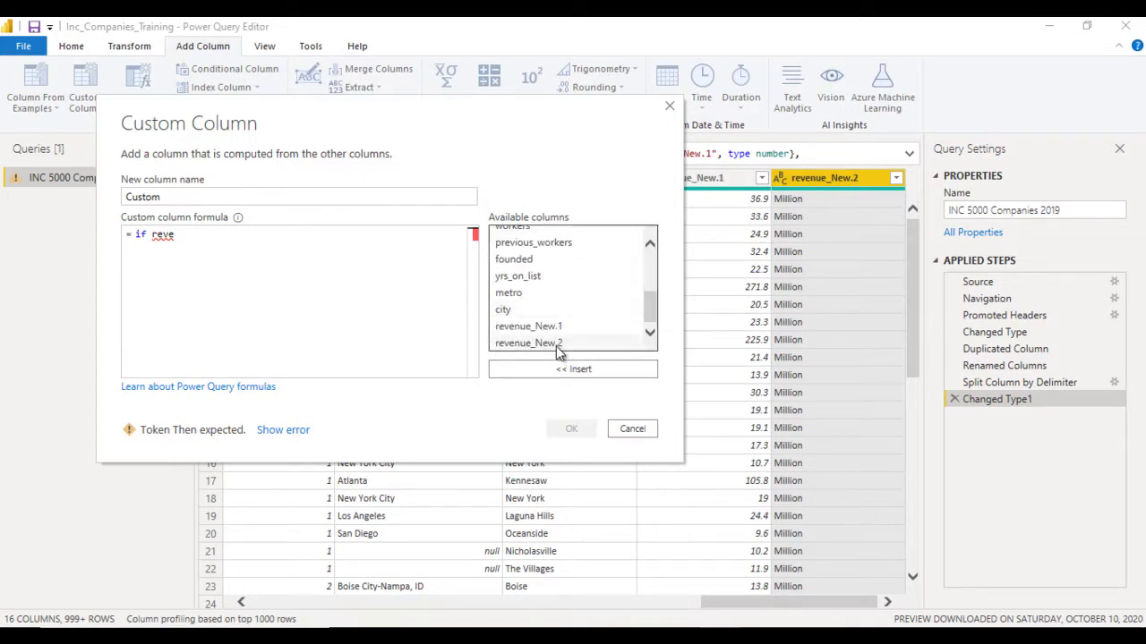
pyautogui.doubleClick(558, 348)
pyautogui.click(175, 234)
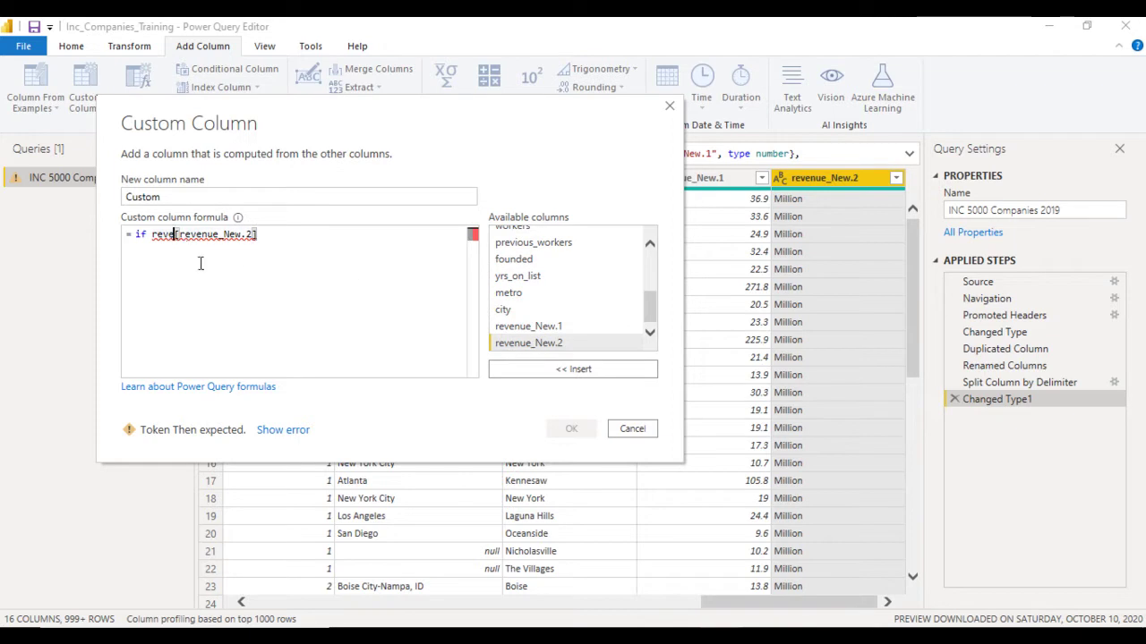
pyautogui.press('BackSpace')
pyautogui.press('BackSpace')
pyautogui.press('BackSpace')
pyautogui.press('BackSpace')
pyautogui.press('End')
pyautogui.write('=')
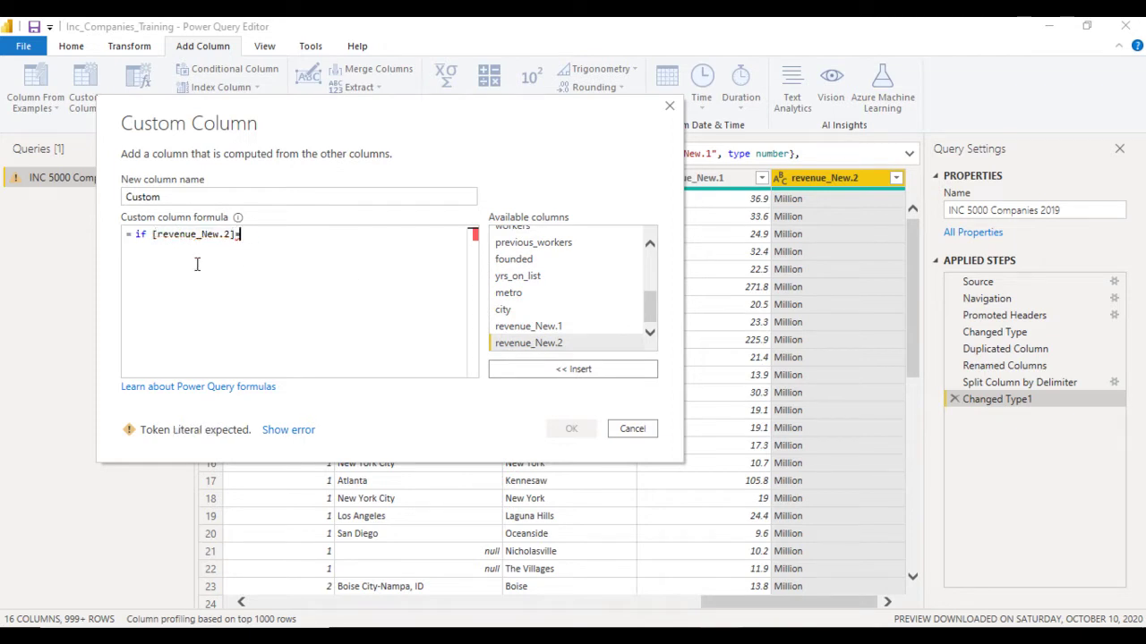
pyautogui.write('"Million"')
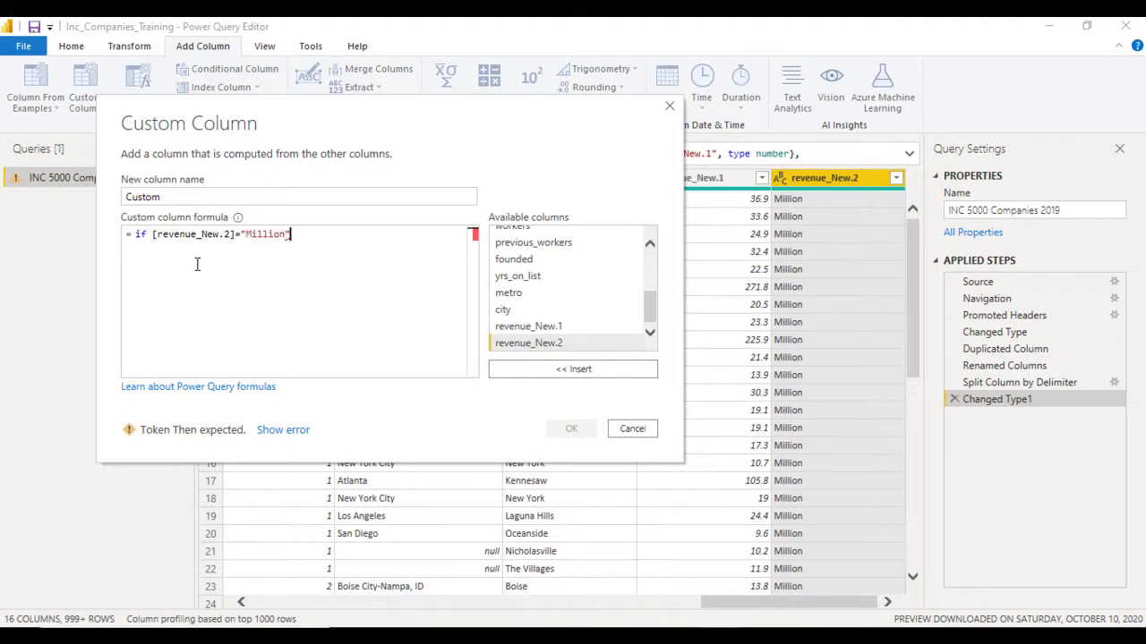
pyautogui.write(' the')
pyautogui.write('n ')
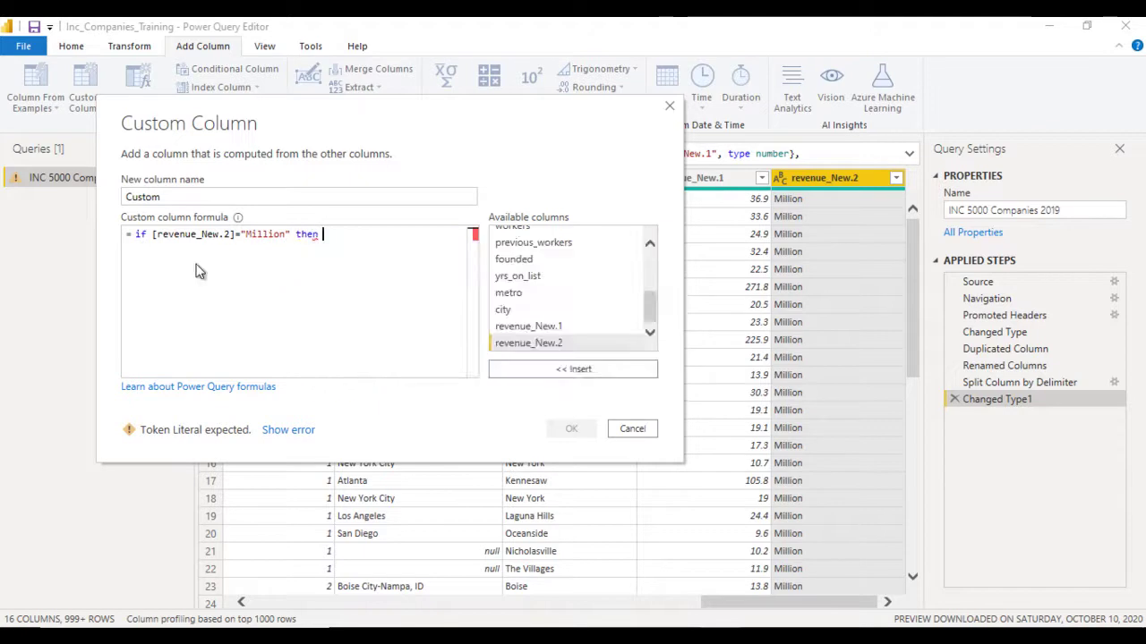
pyautogui.write('100')
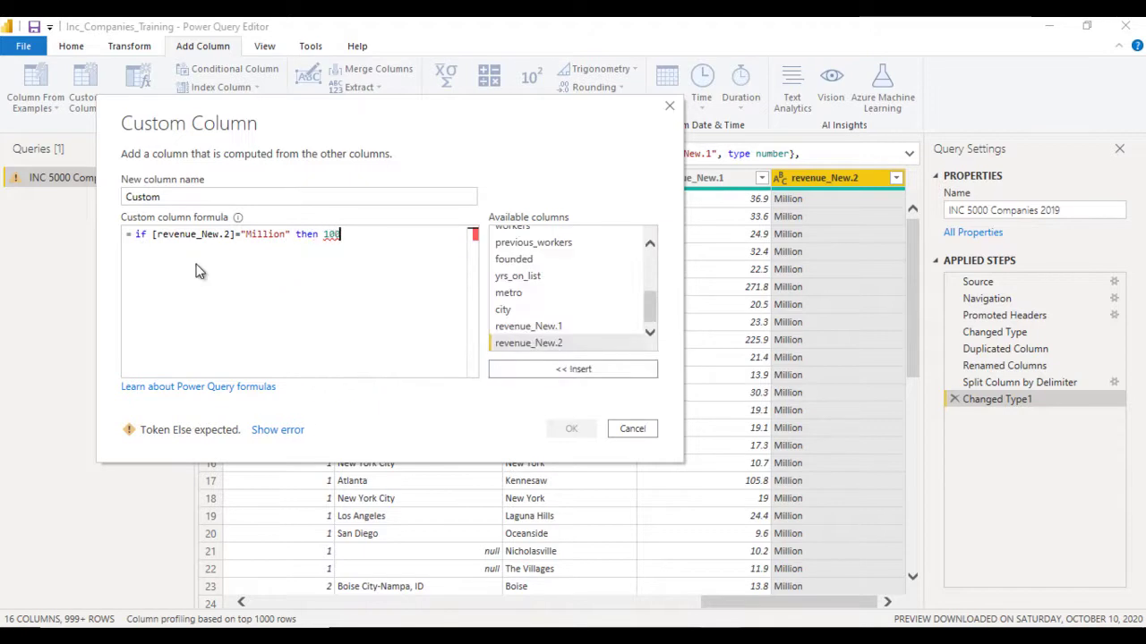
pyautogui.write('0000 else ')
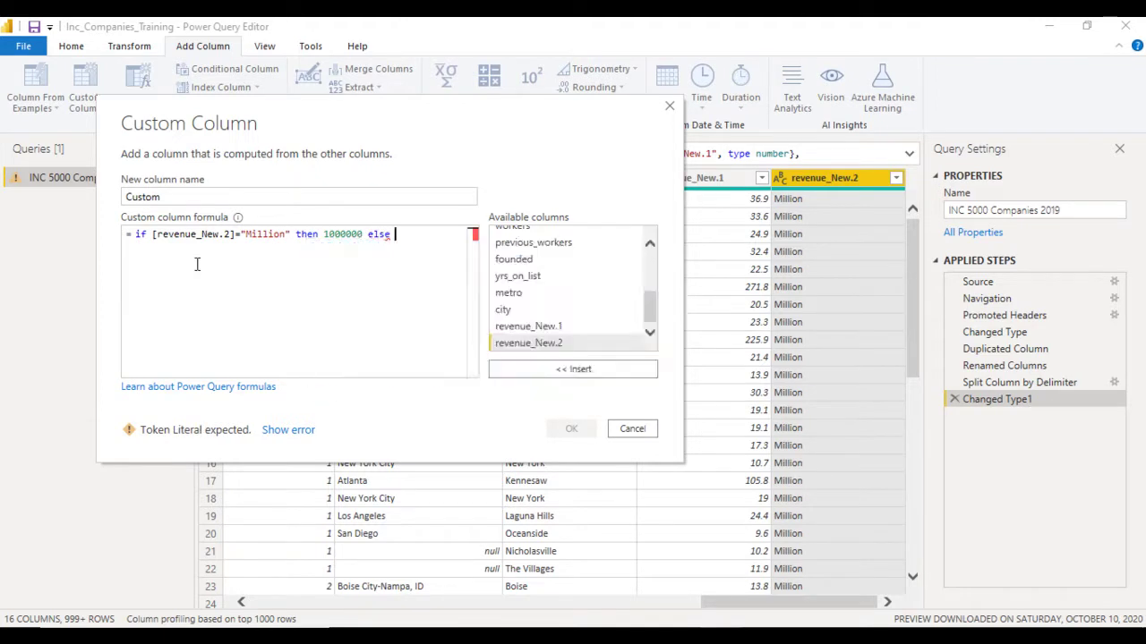
pyautogui.write('1000000000')
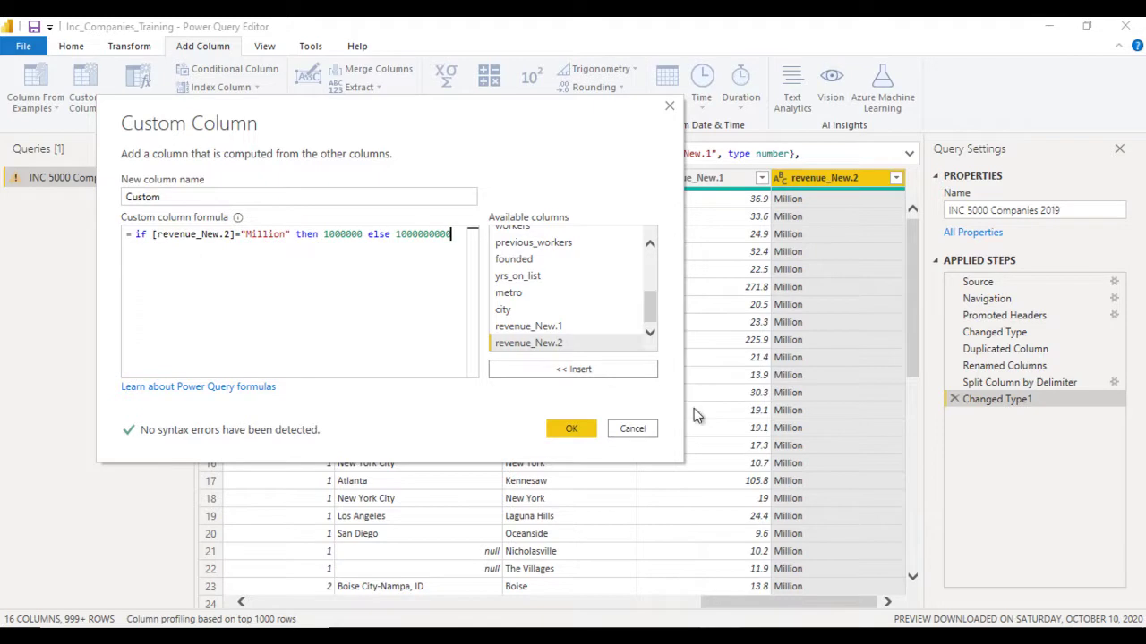
# - Confirm the formula, name the column Rev_value, and check its first values
pyautogui.click(567, 430)
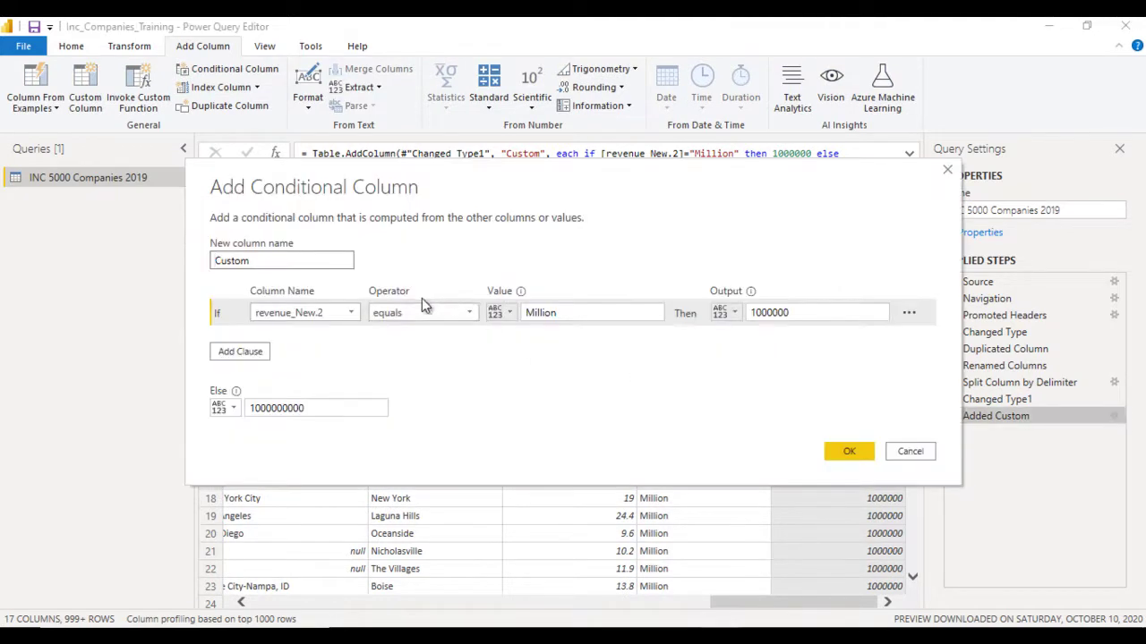
pyautogui.moveTo(282, 258); pyautogui.dragTo(219, 258)
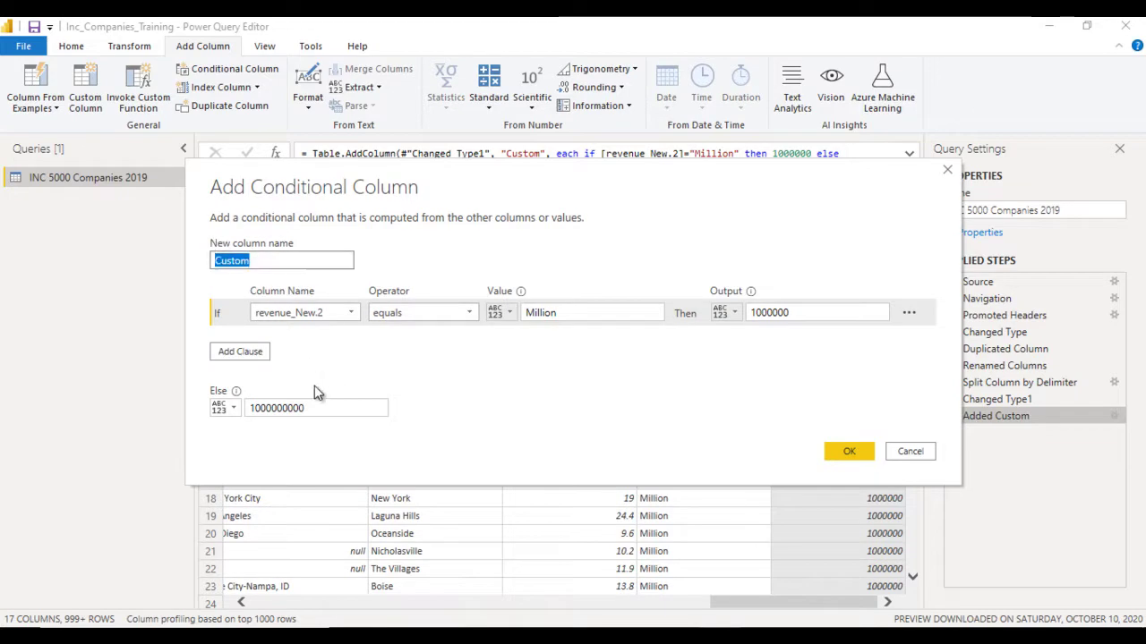
pyautogui.write('Rev_value')
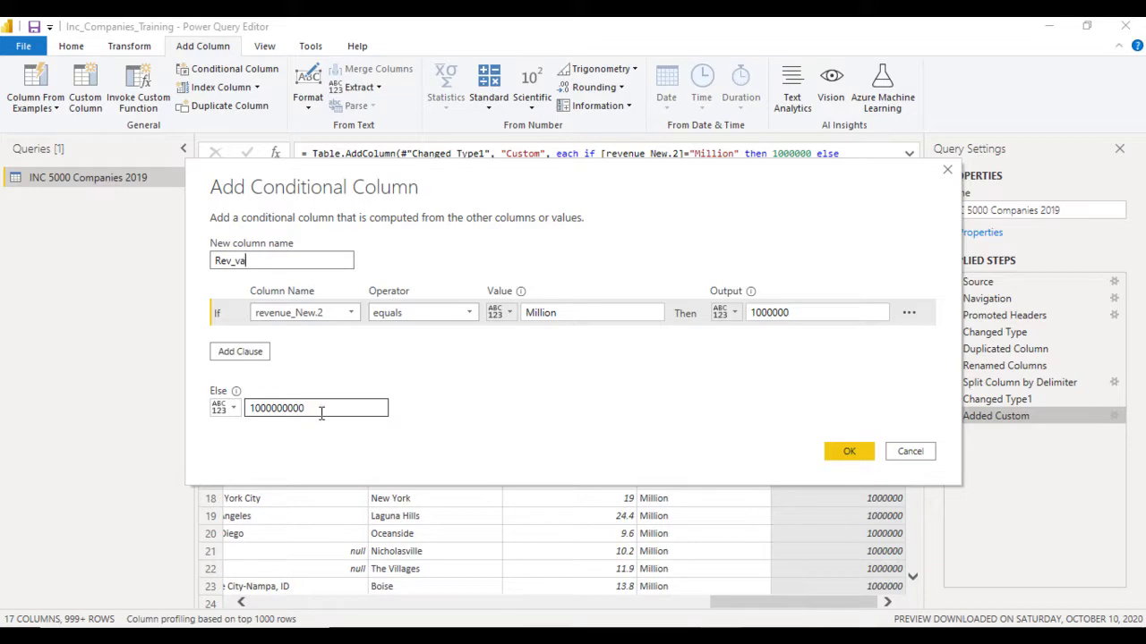
pyautogui.click(846, 451)
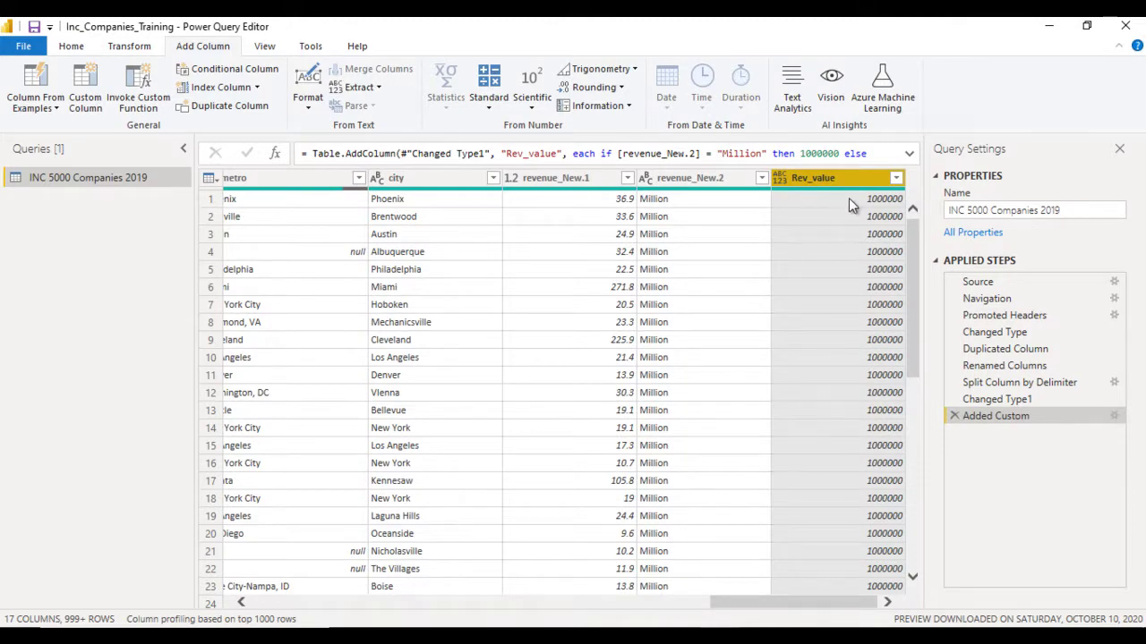
pyautogui.click(849, 201)
pyautogui.click(584, 210)
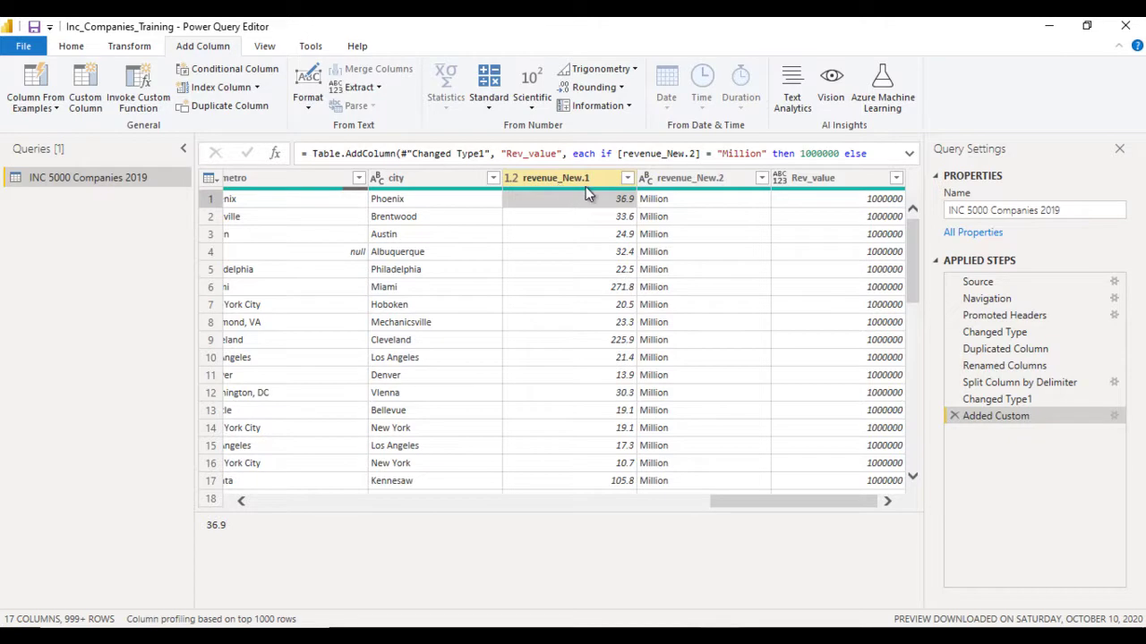
# - Add a Rev_Final custom column with the formula [revenue_New.1] * [Rev_value]
pyautogui.click(96, 86)
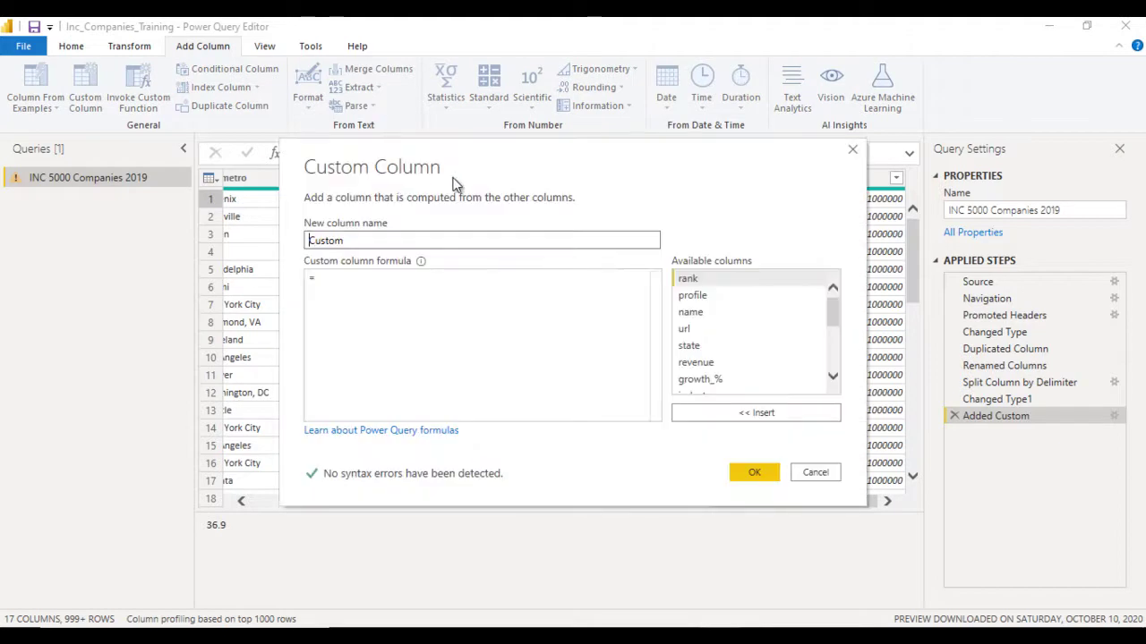
pyautogui.moveTo(445, 154); pyautogui.dragTo(417, 246)
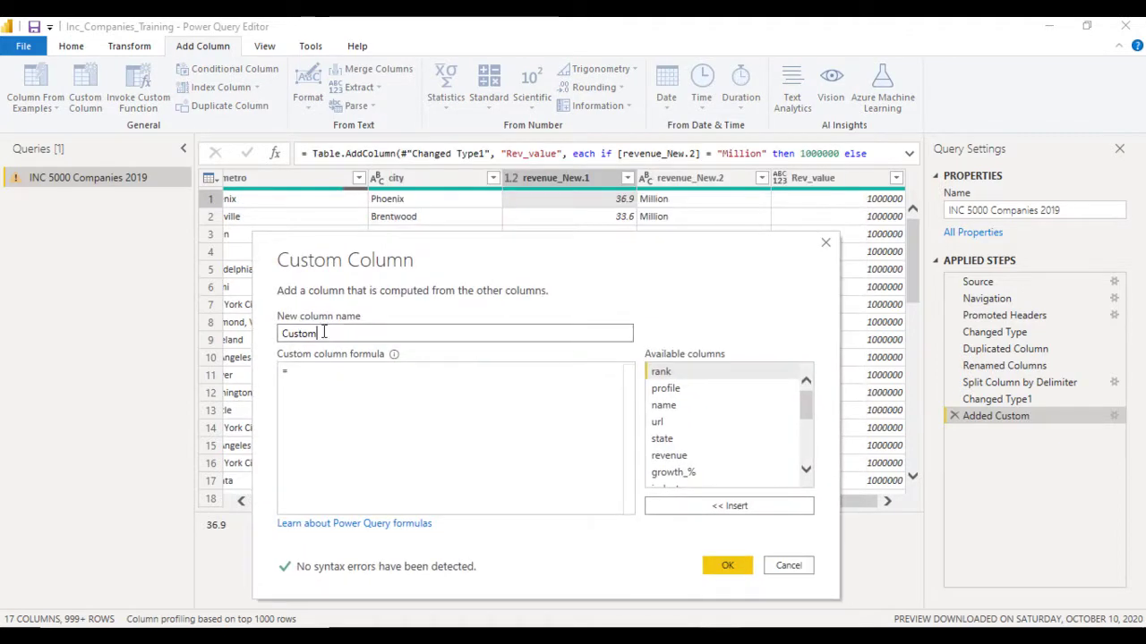
pyautogui.write('Re')
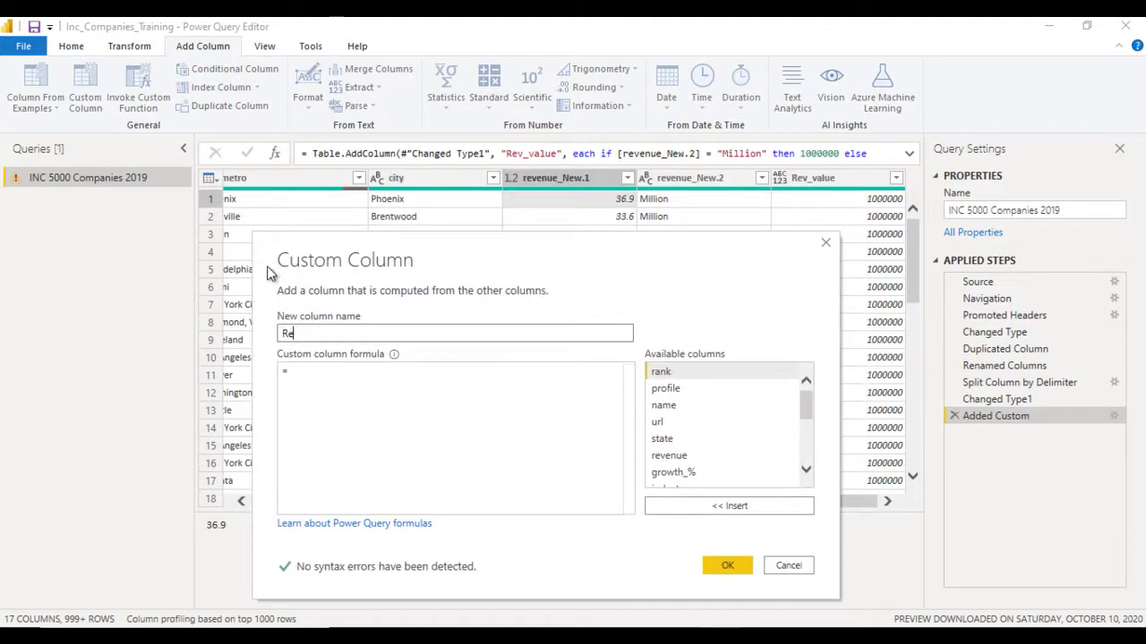
pyautogui.write('v_Final')
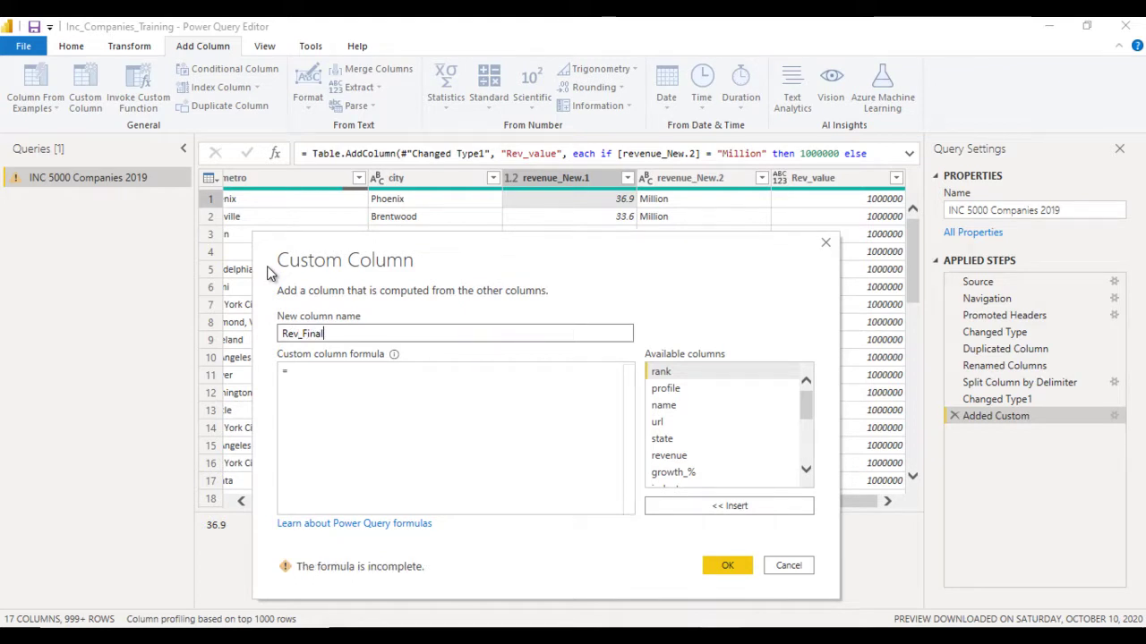
pyautogui.press('Tab')
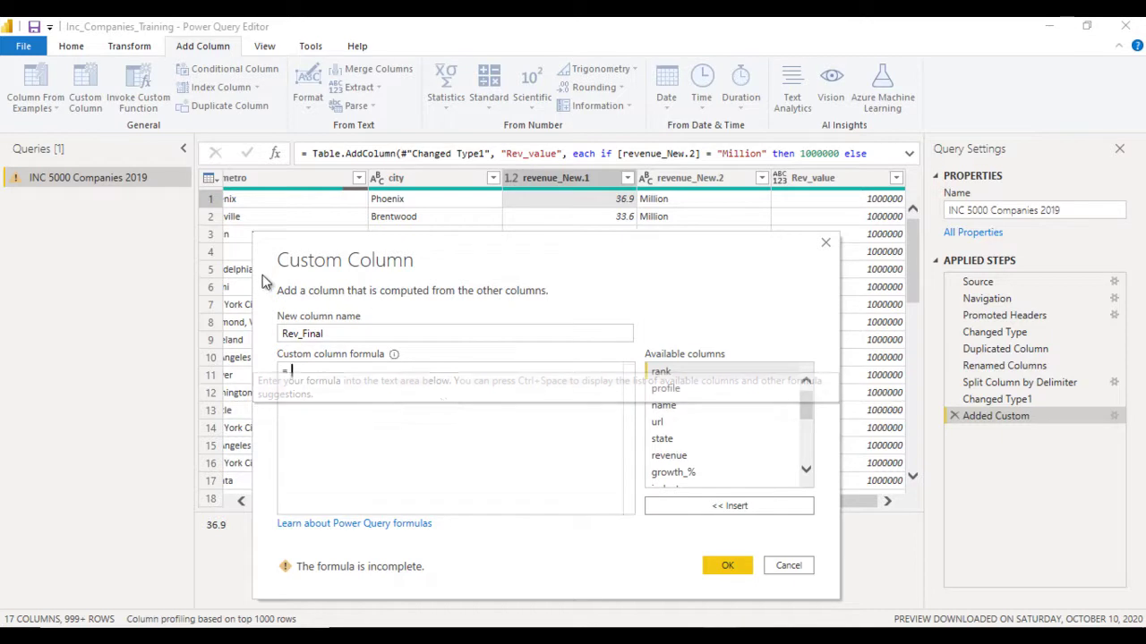
pyautogui.click(650, 374)
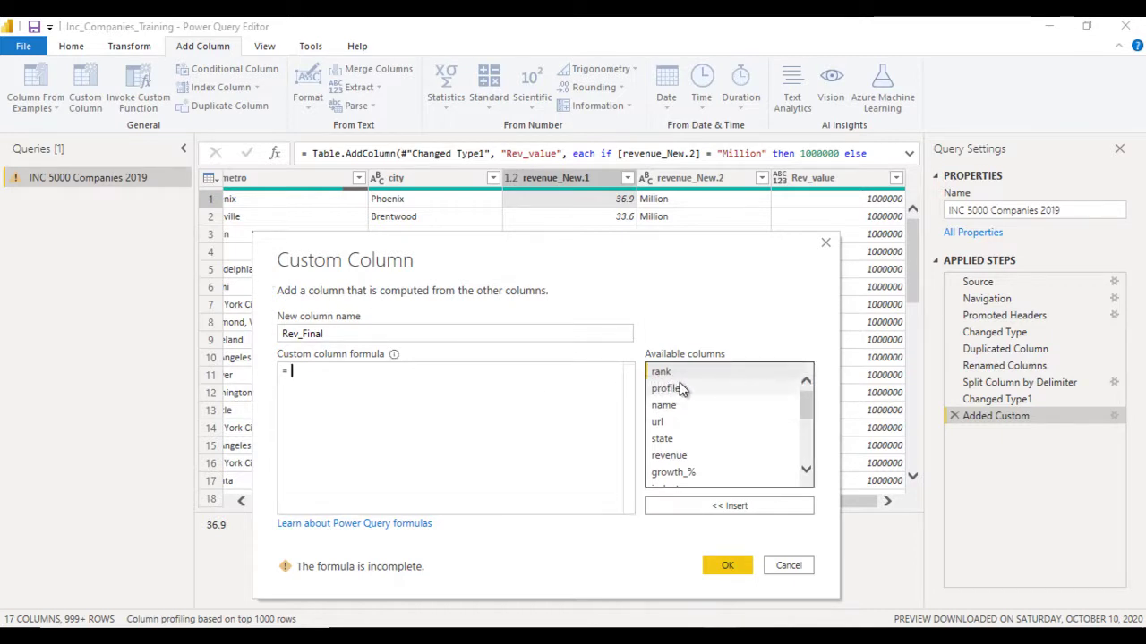
pyautogui.click(709, 408)
pyautogui.scroll(-4, 708, 412)
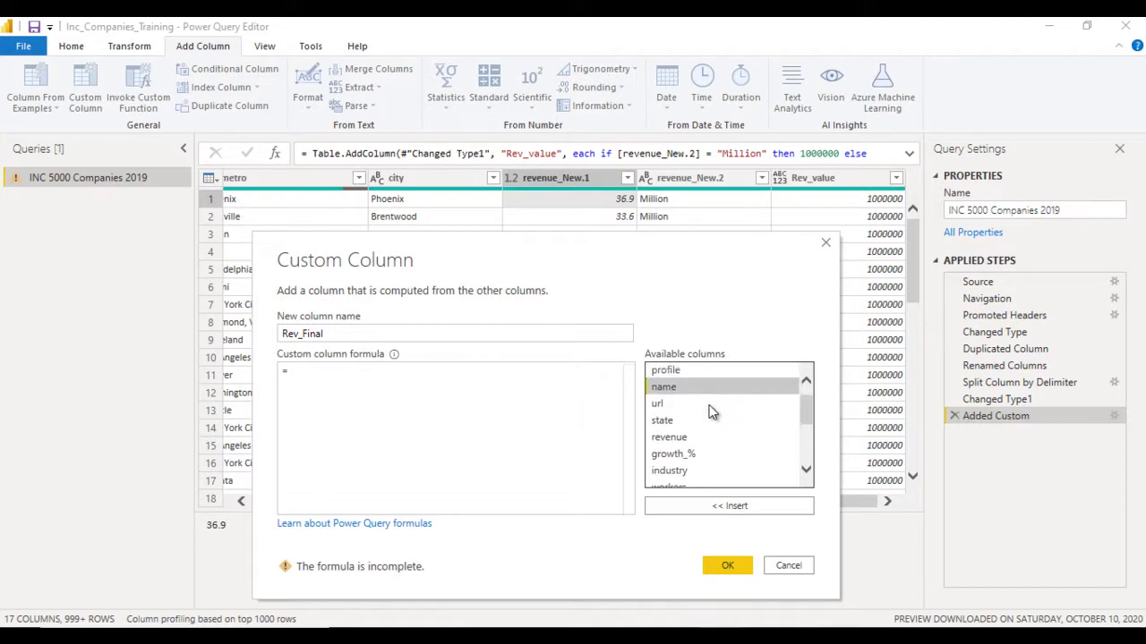
pyautogui.scroll(-2, 709, 412)
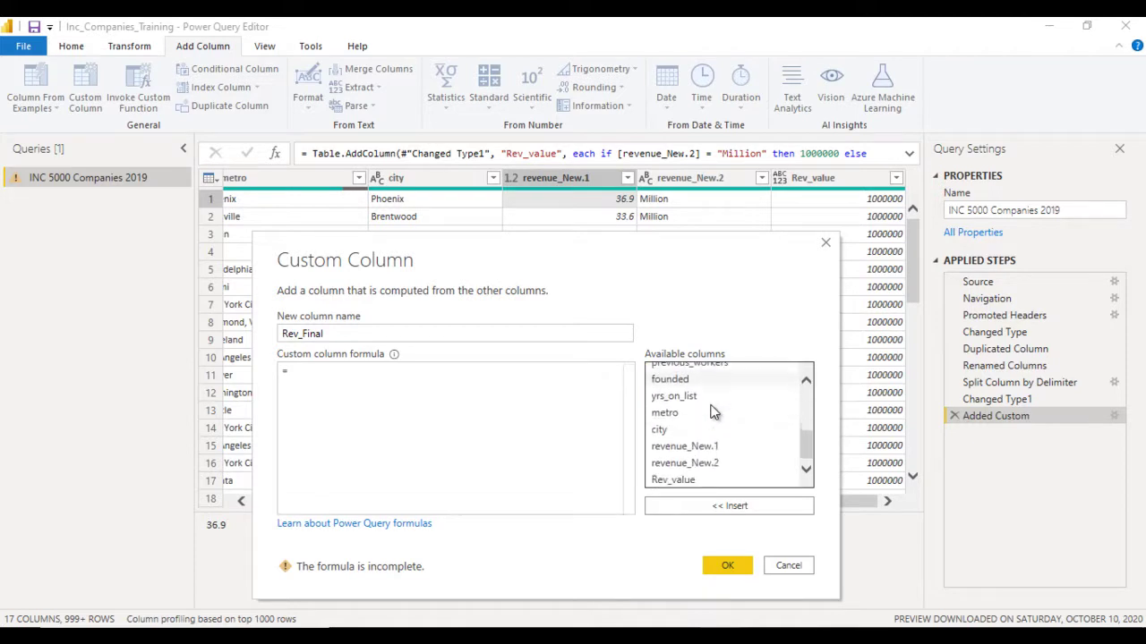
pyautogui.doubleClick(716, 445)
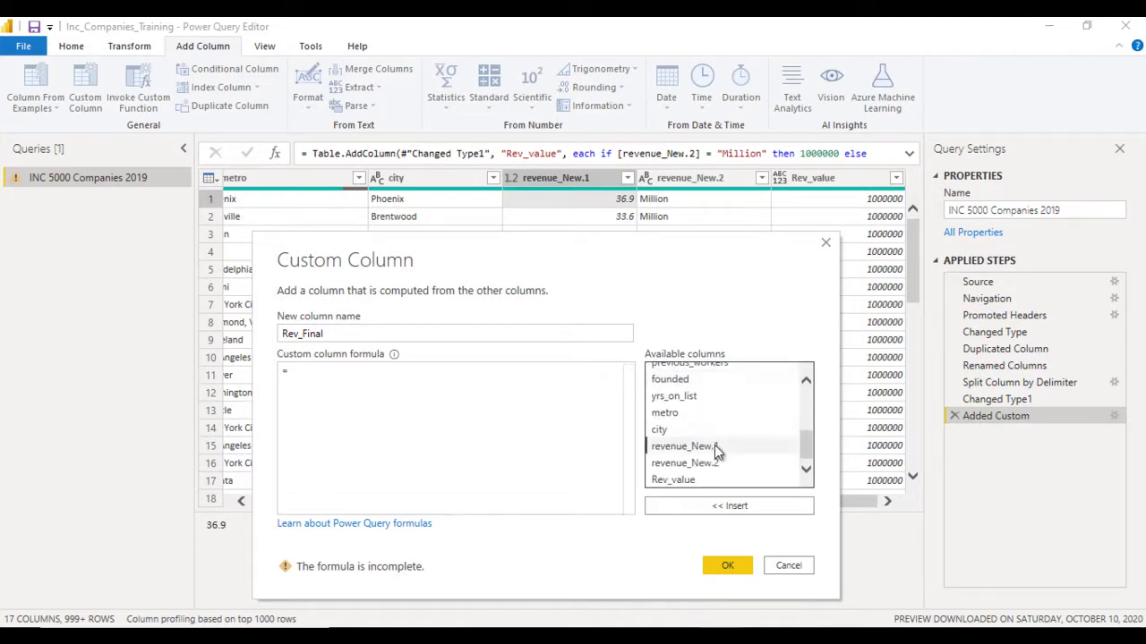
pyautogui.write('*')
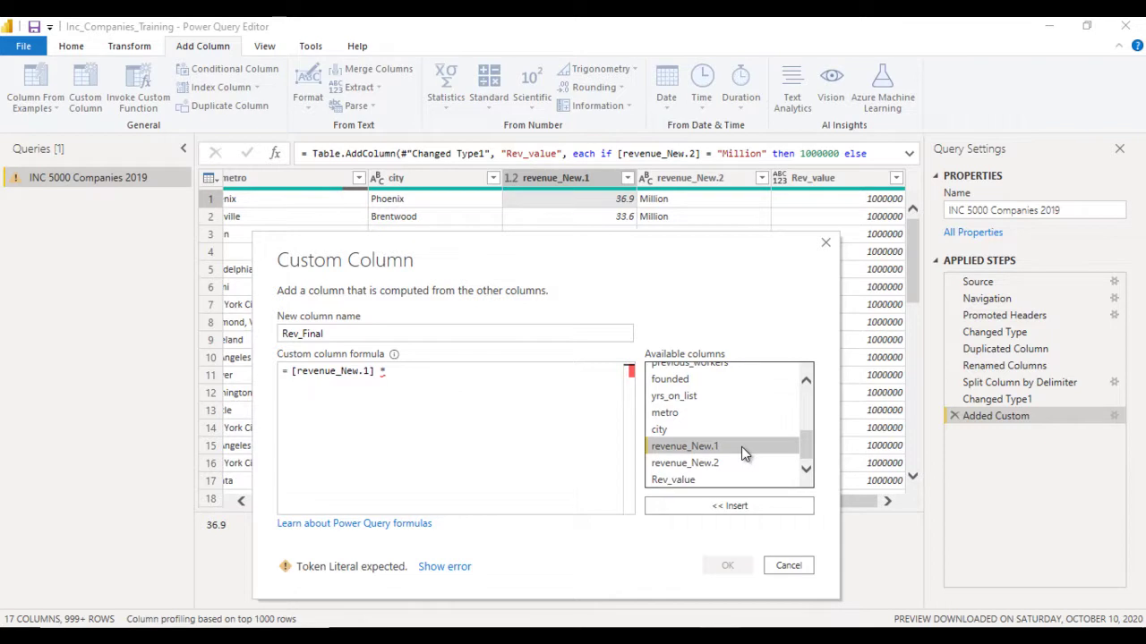
pyautogui.click(712, 467)
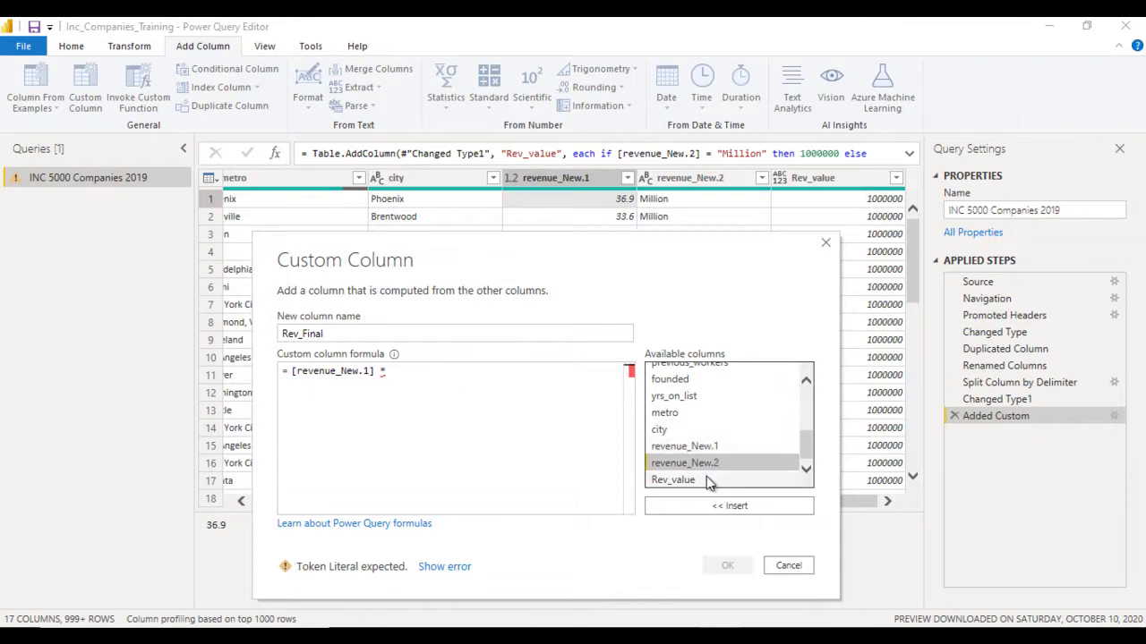
pyautogui.doubleClick(708, 482)
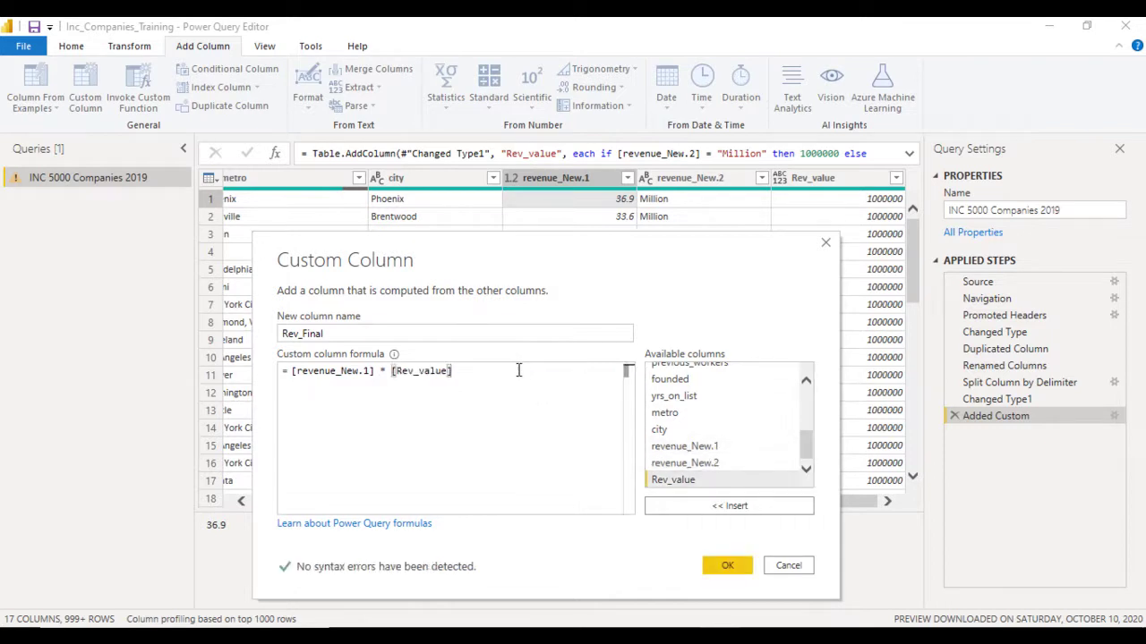
pyautogui.click(727, 568)
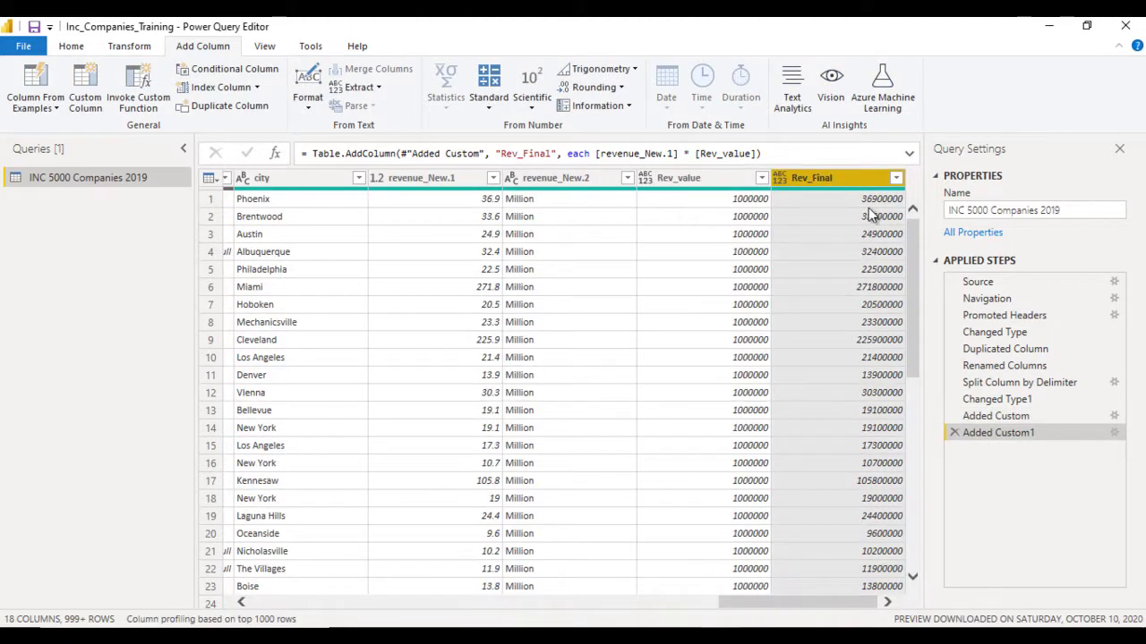
# - Set Rev_Final's data type to Decimal Number
pyautogui.click(778, 180)
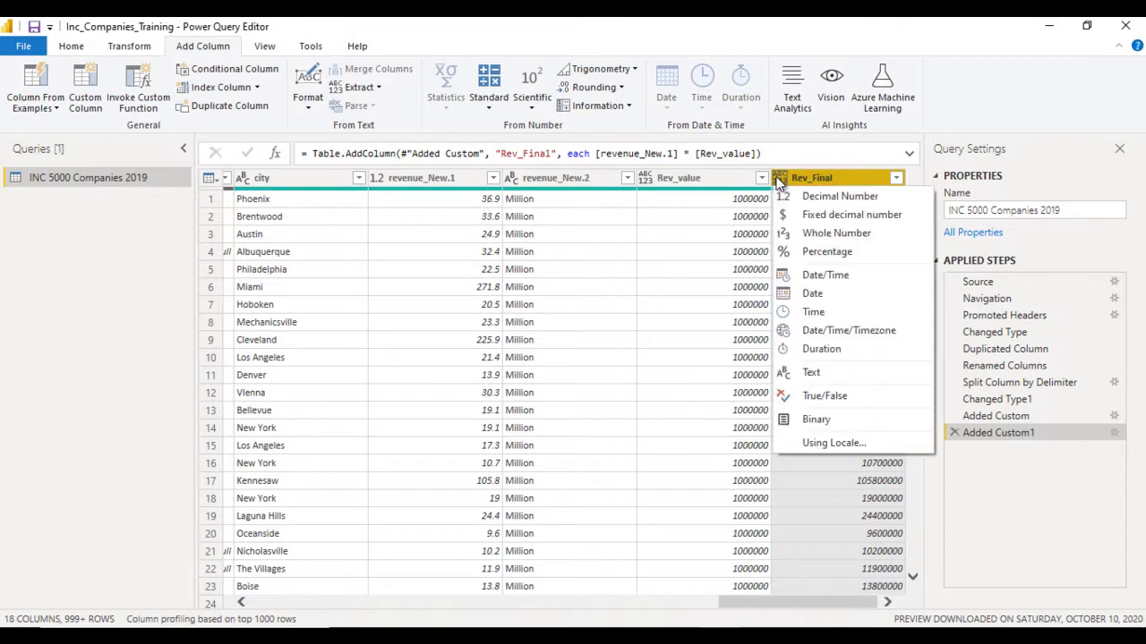
pyautogui.click(827, 195)
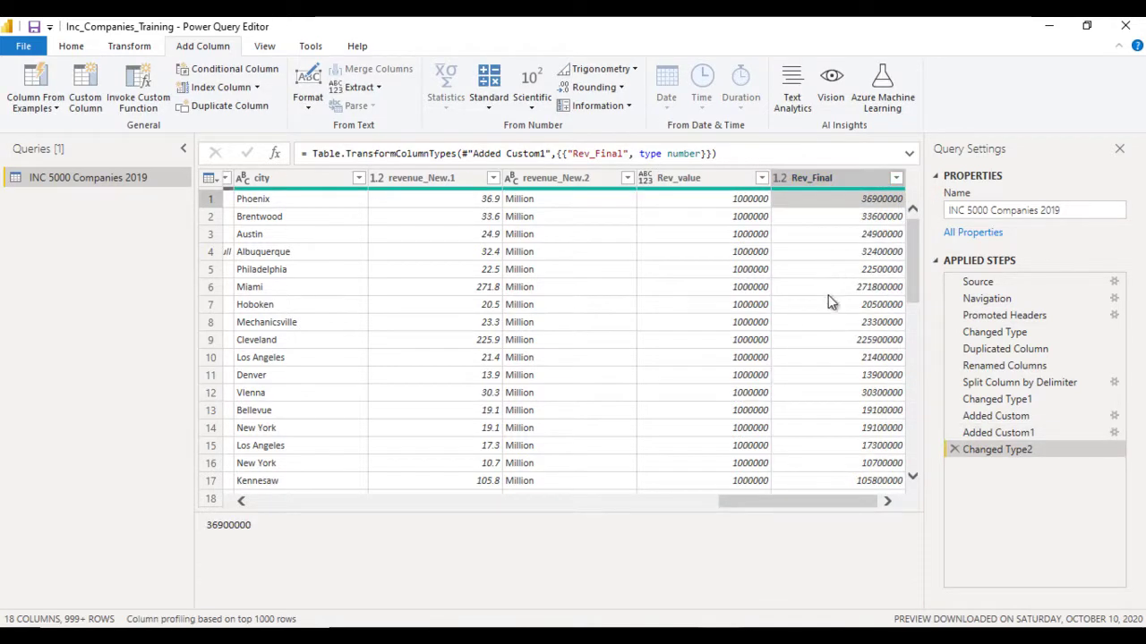
pyautogui.click(825, 175)
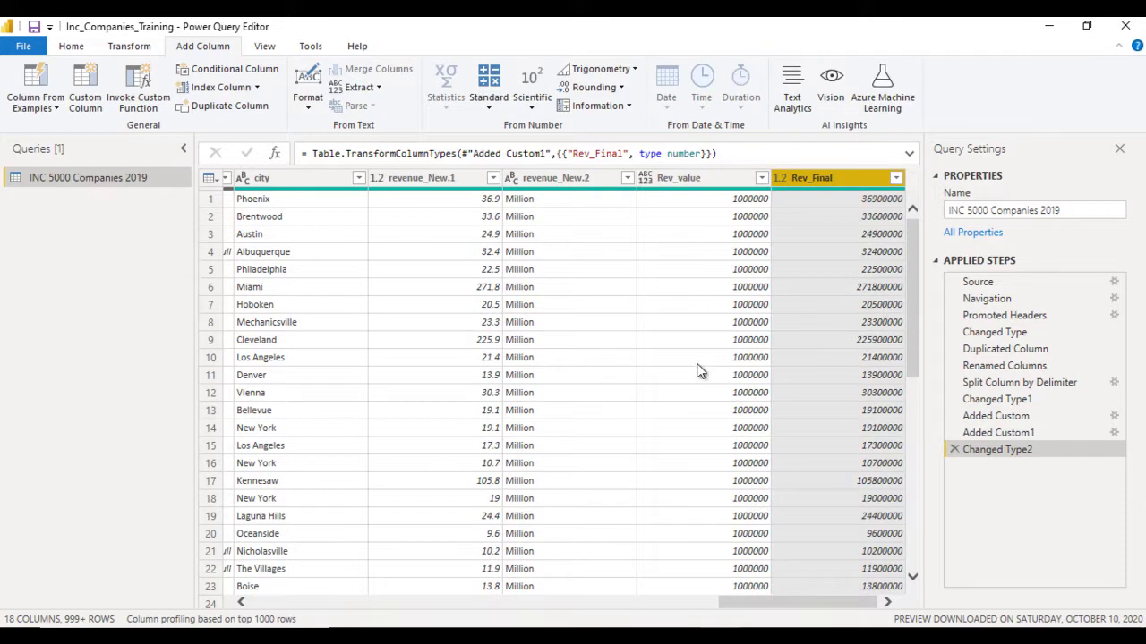
# - Apply the query changes, then switch to the finished Inc 5000 Companies_Analysis report window
pyautogui.click(71, 46)
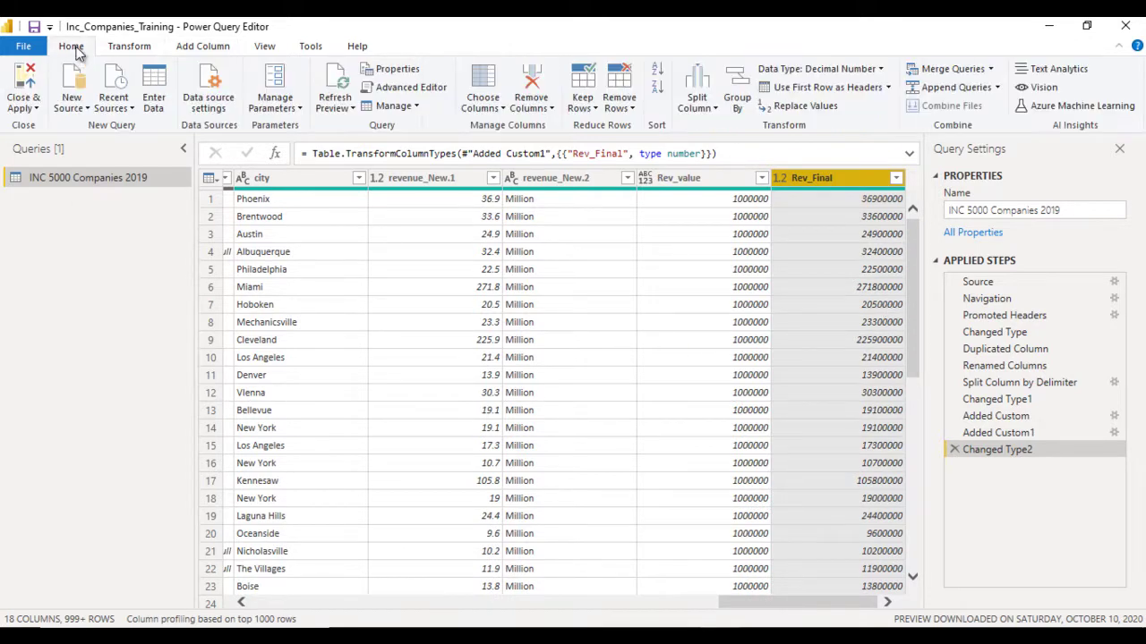
pyautogui.click(36, 108)
pyautogui.press('Escape')
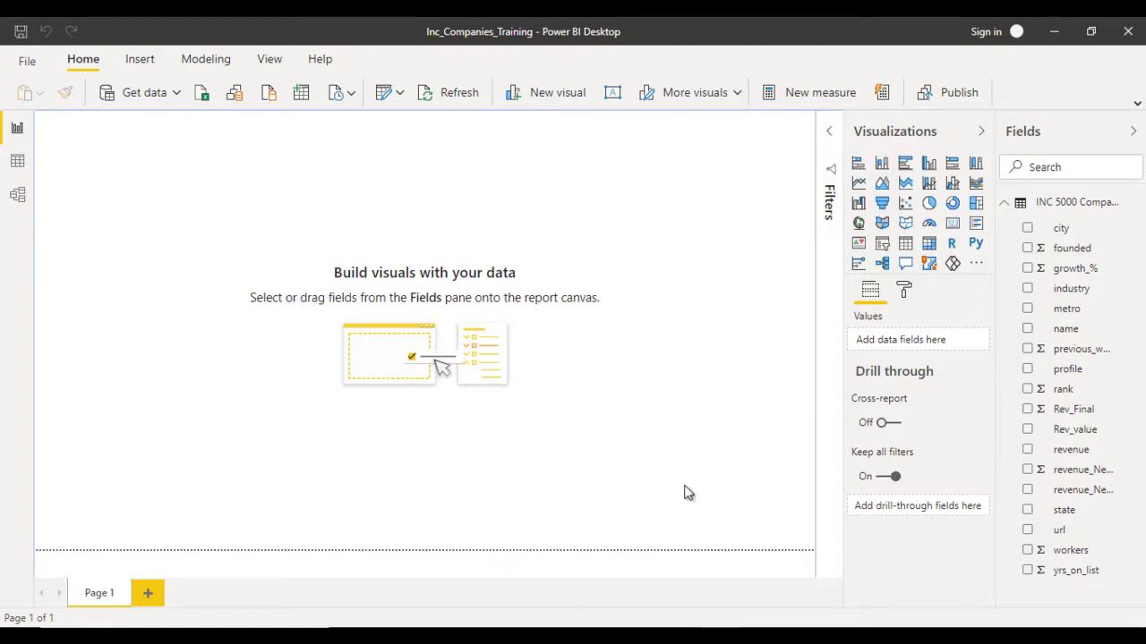
pyautogui.click(651, 572)
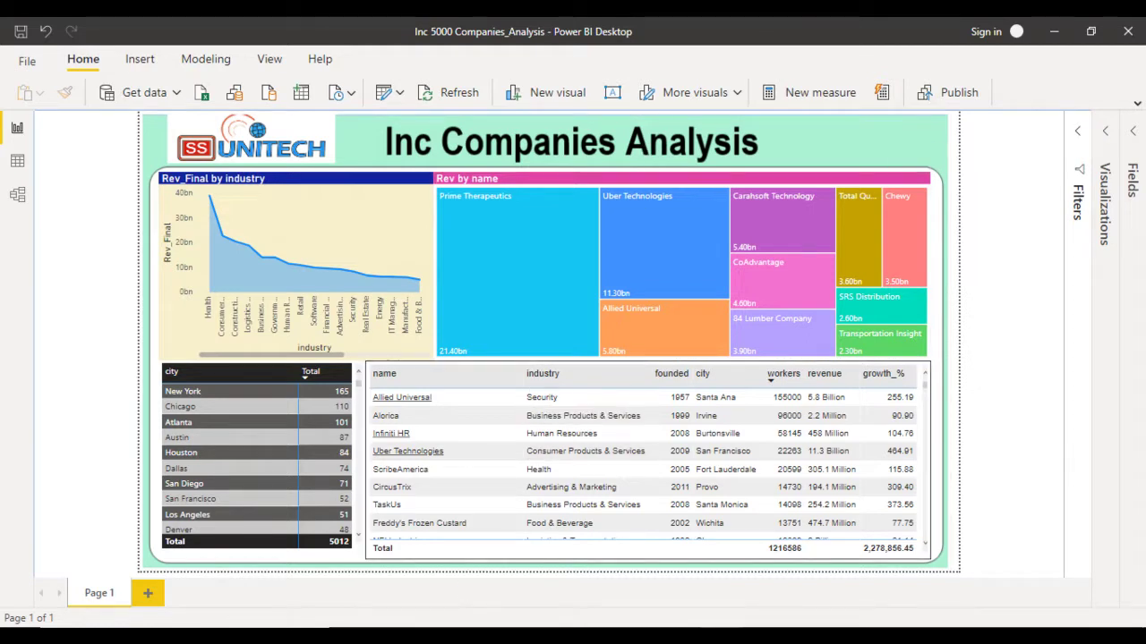
# - Preview Theme.png from the project folder, then return to the Inc_Companies_Training report
pyautogui.hotkey('alt', 'Tab')
pyautogui.doubleClick(481, 230)
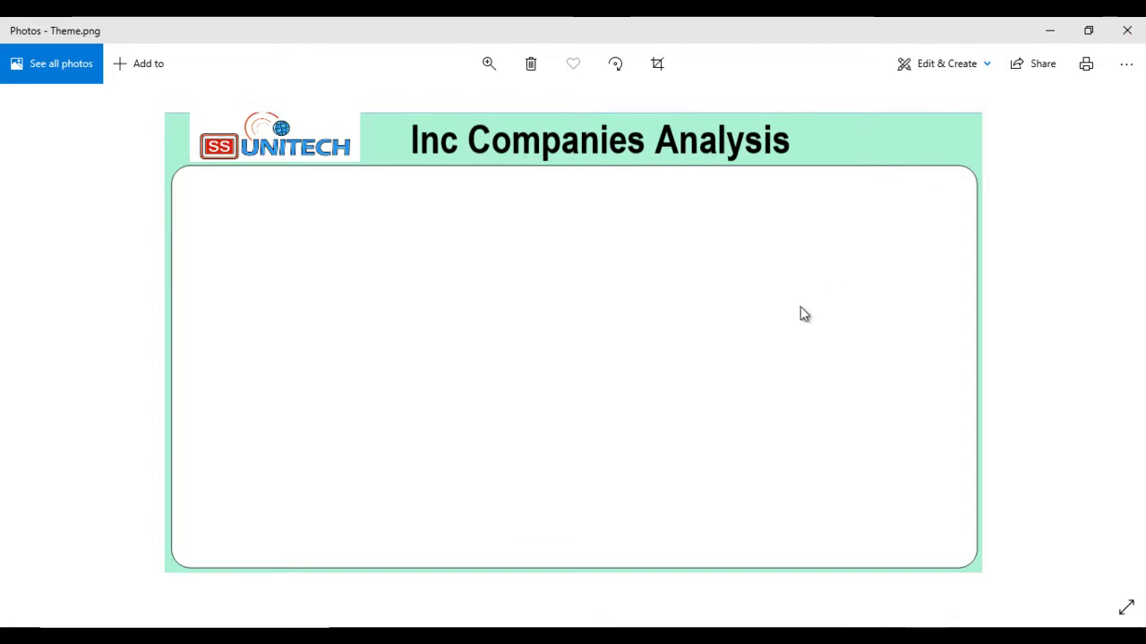
pyautogui.click(1127, 31)
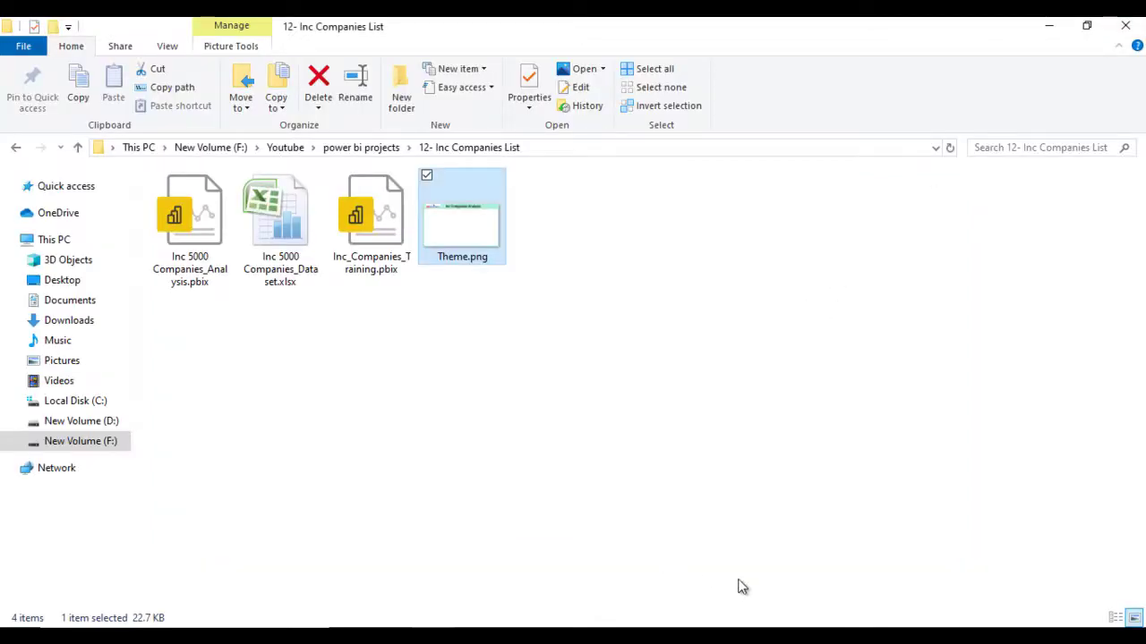
pyautogui.moveTo(747, 619)
pyautogui.click(754, 552)
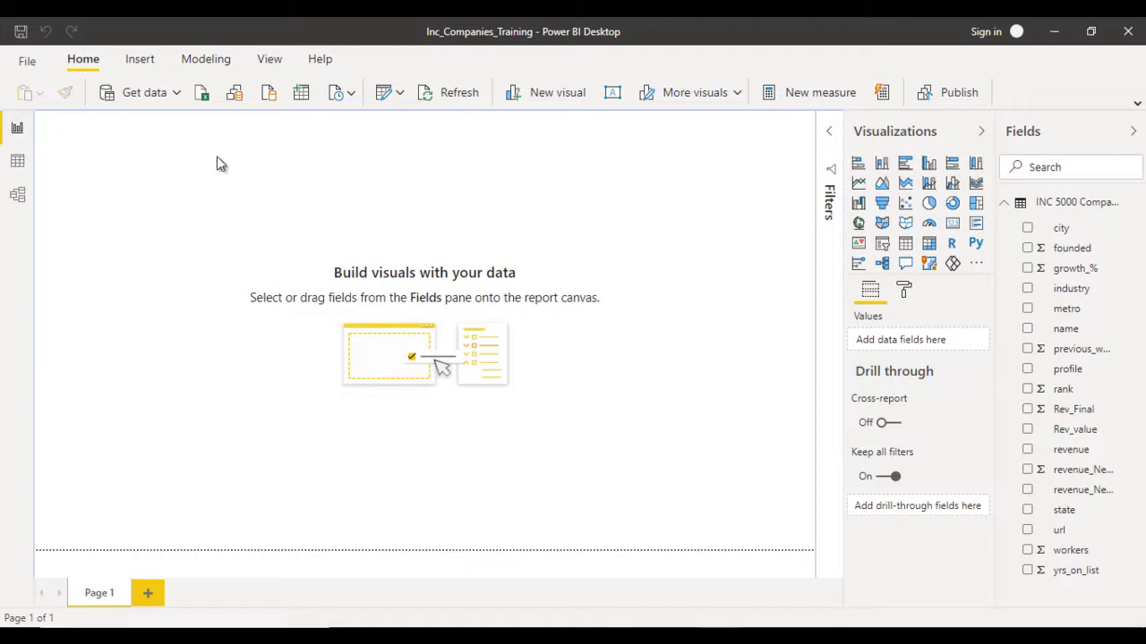
# - Insert Theme.png as an image, stretch it across the canvas, and collapse the Filters pane
pyautogui.click(144, 58)
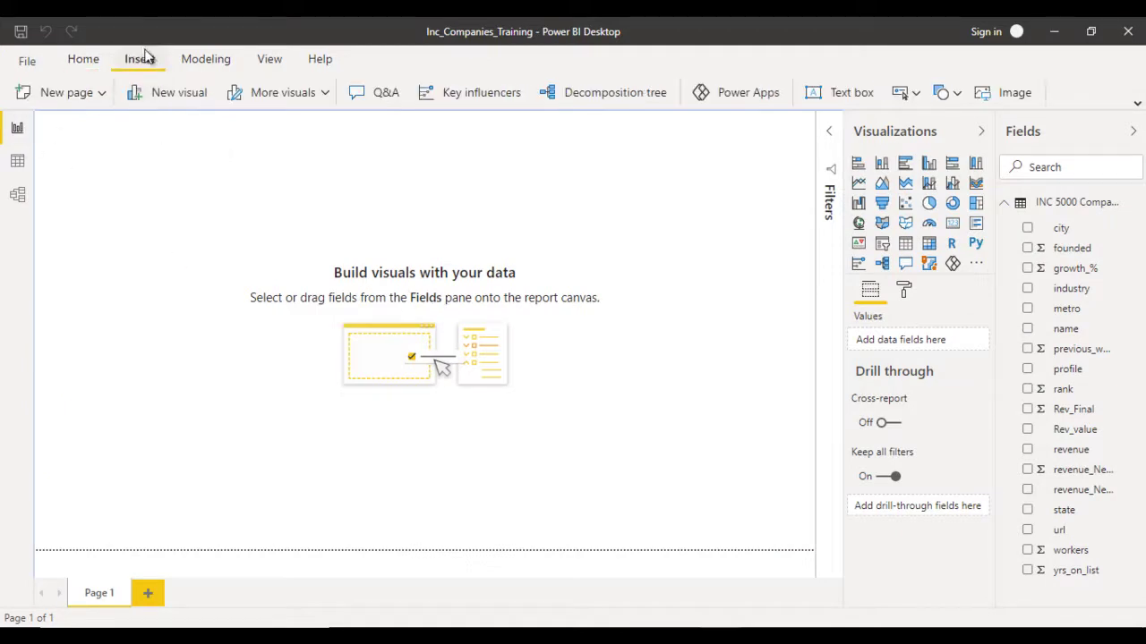
pyautogui.click(1014, 93)
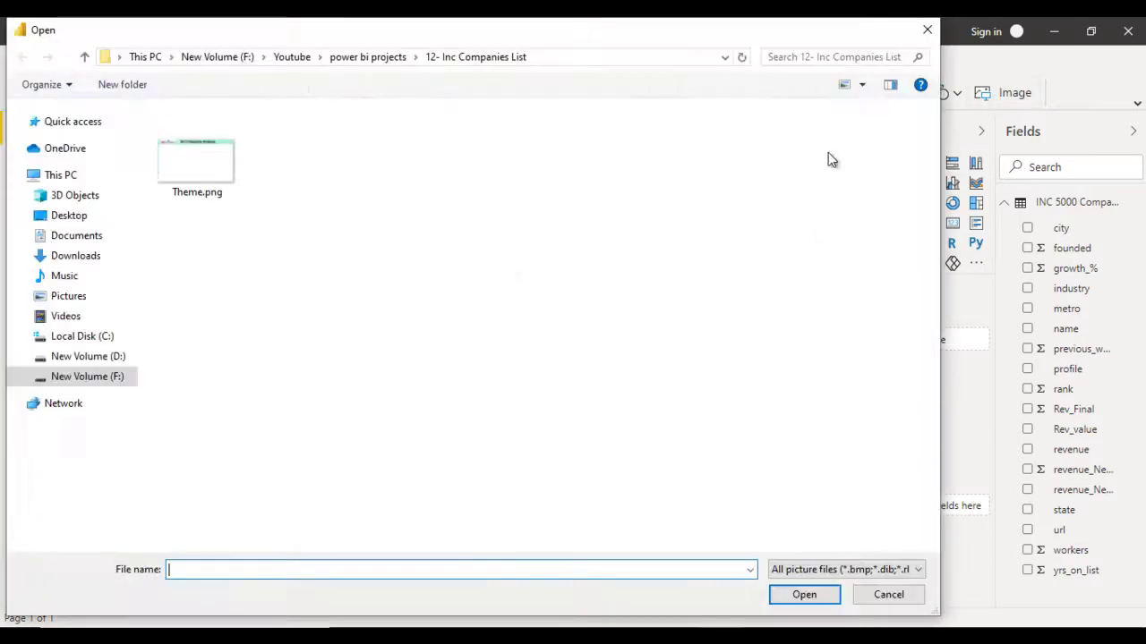
pyautogui.click(217, 169)
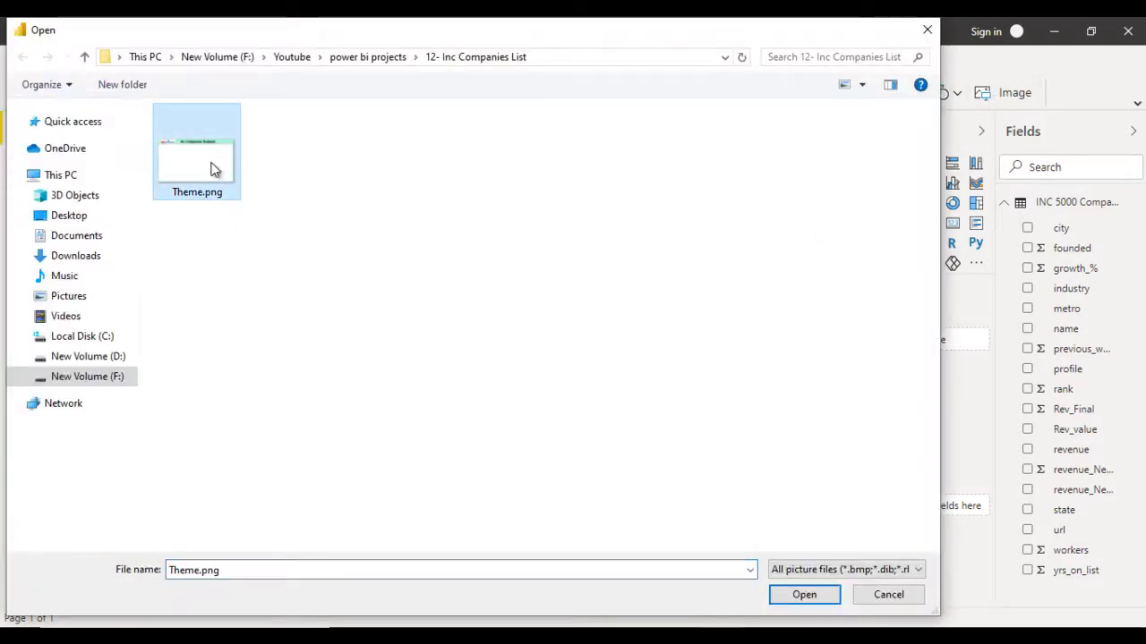
pyautogui.click(801, 594)
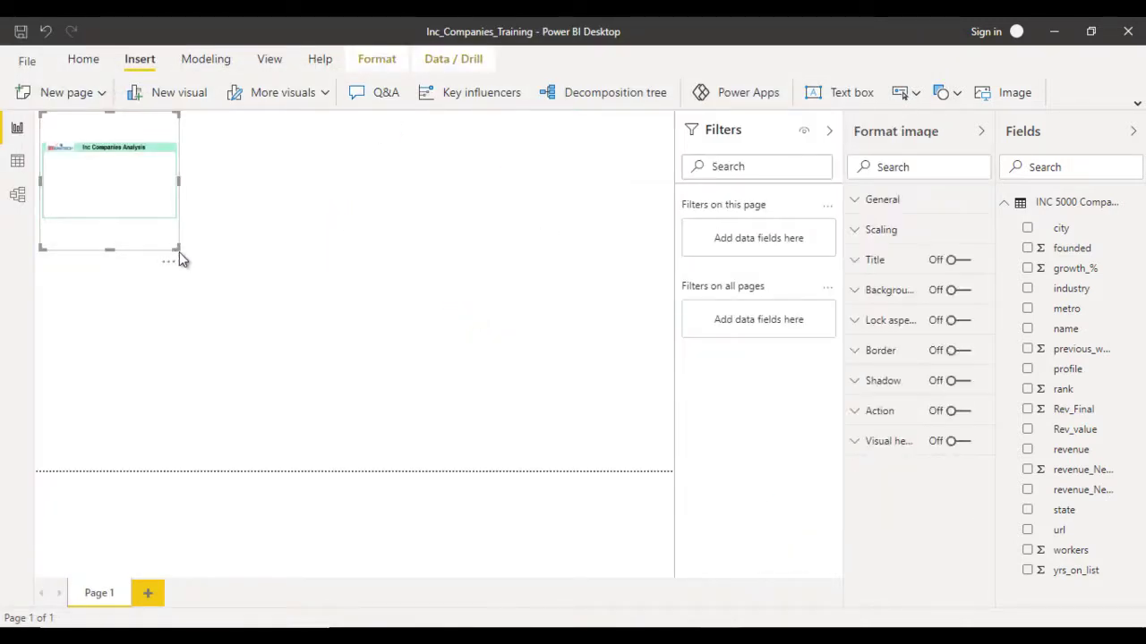
pyautogui.moveTo(176, 247); pyautogui.dragTo(743, 521)
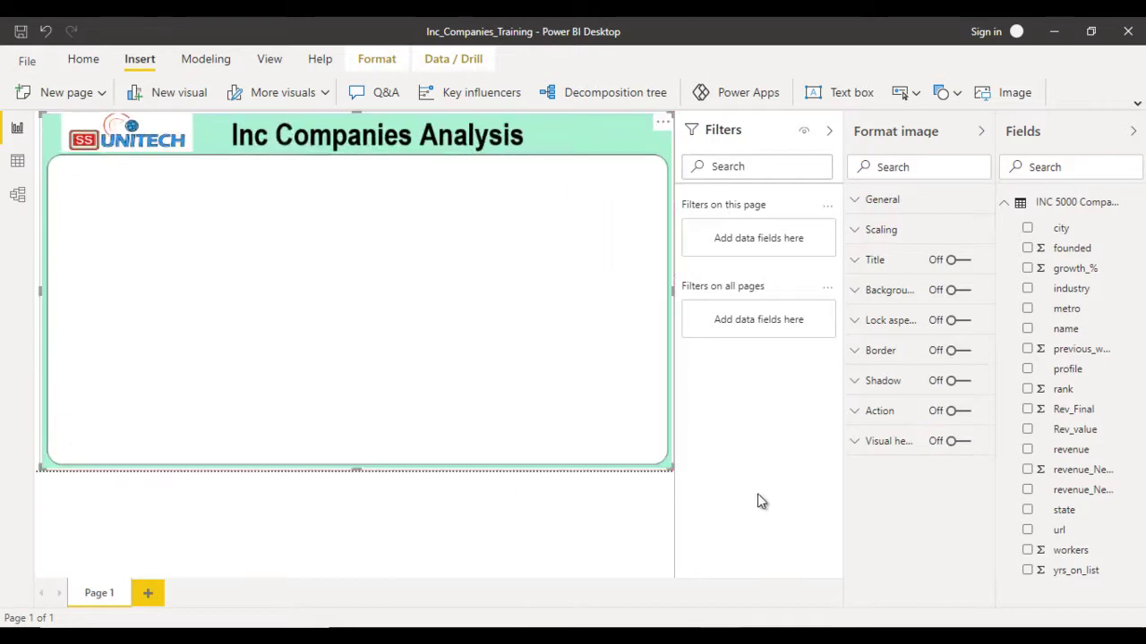
pyautogui.click(832, 131)
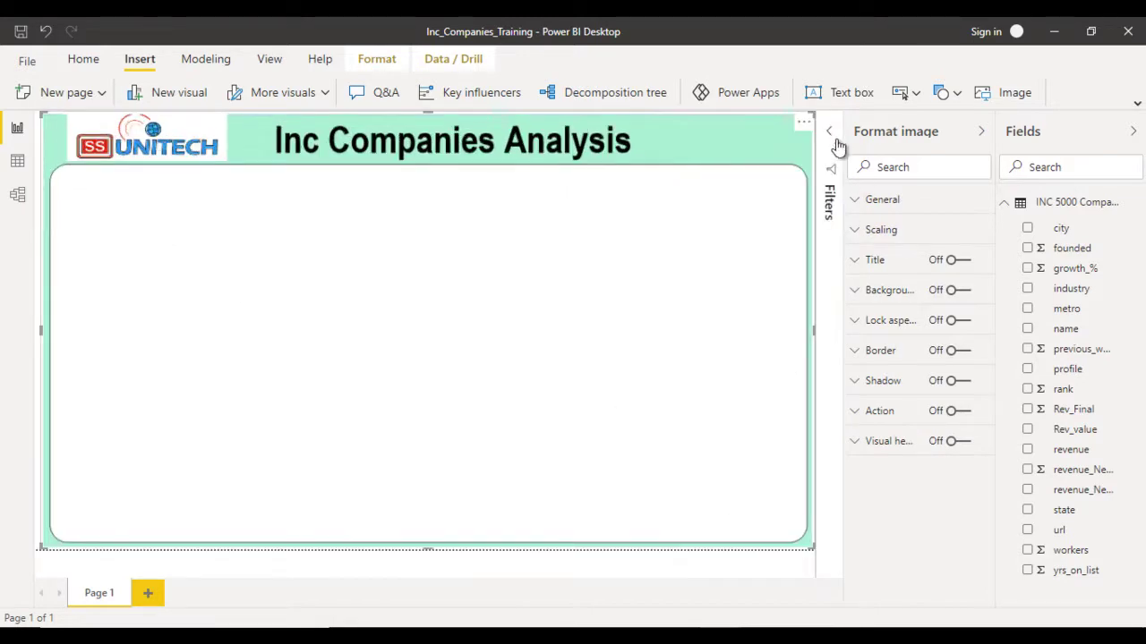
pyautogui.click(811, 325)
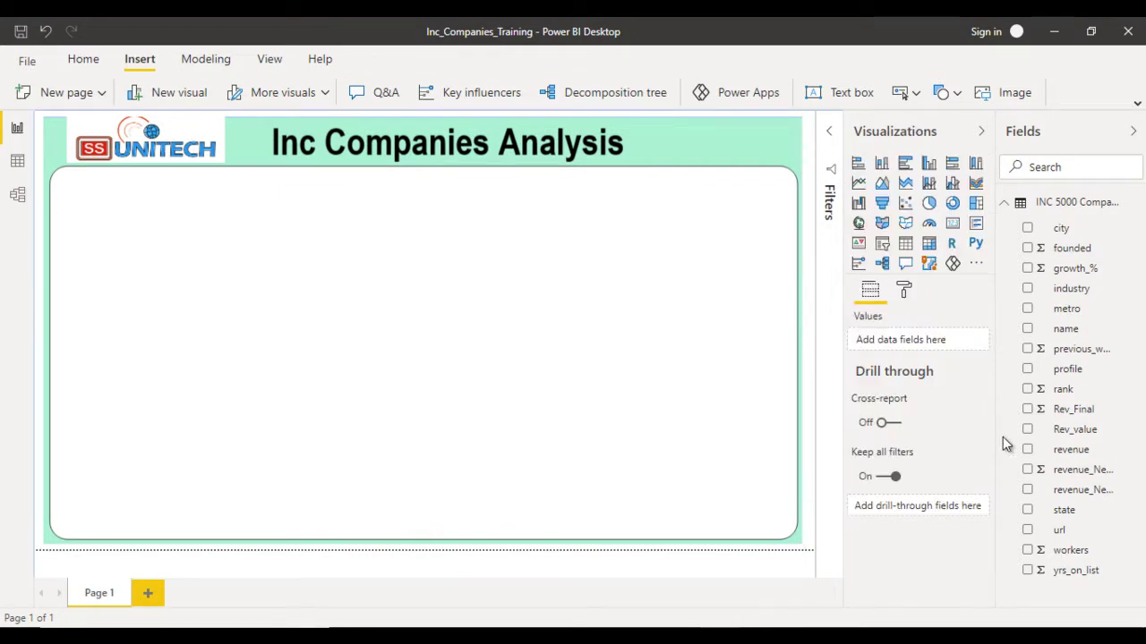
pyautogui.moveTo(716, 637)
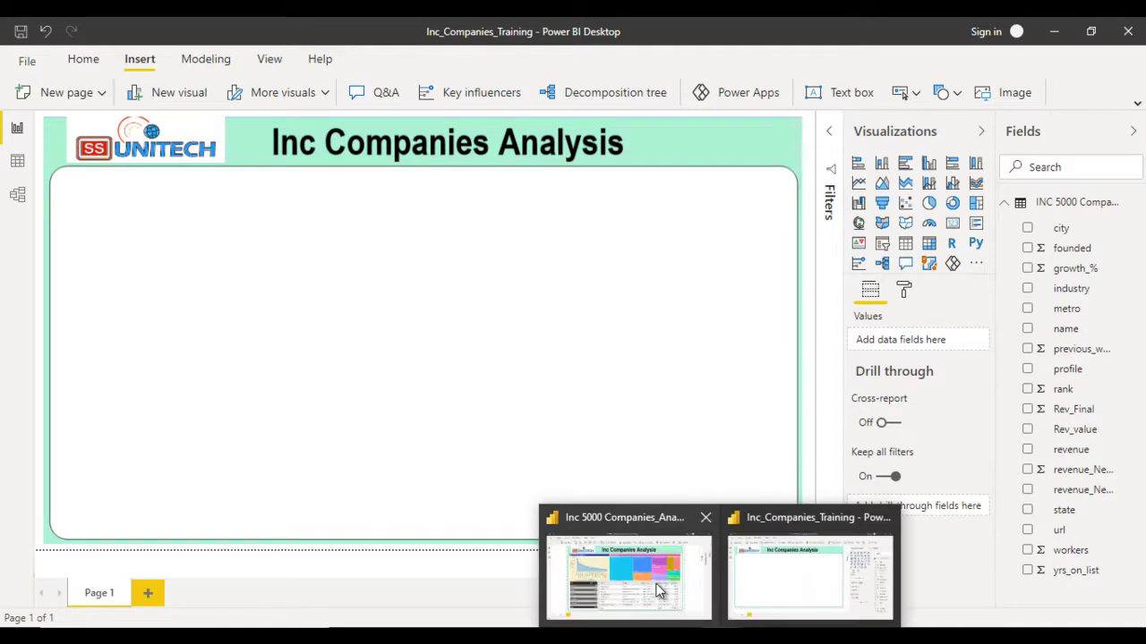
pyautogui.click(657, 588)
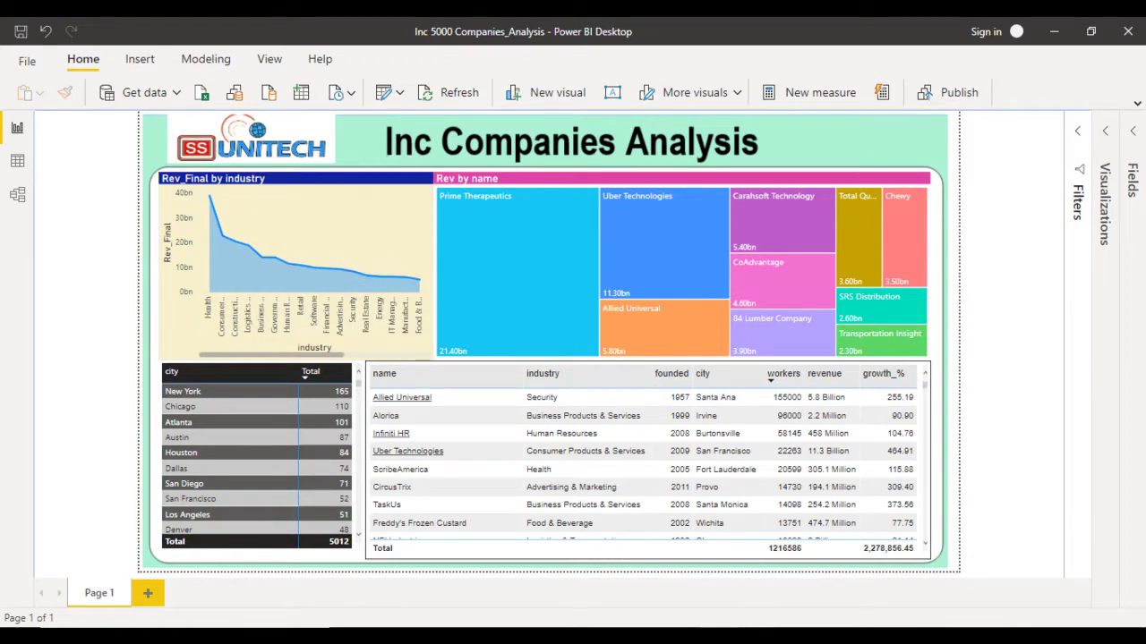
pyautogui.click(782, 561)
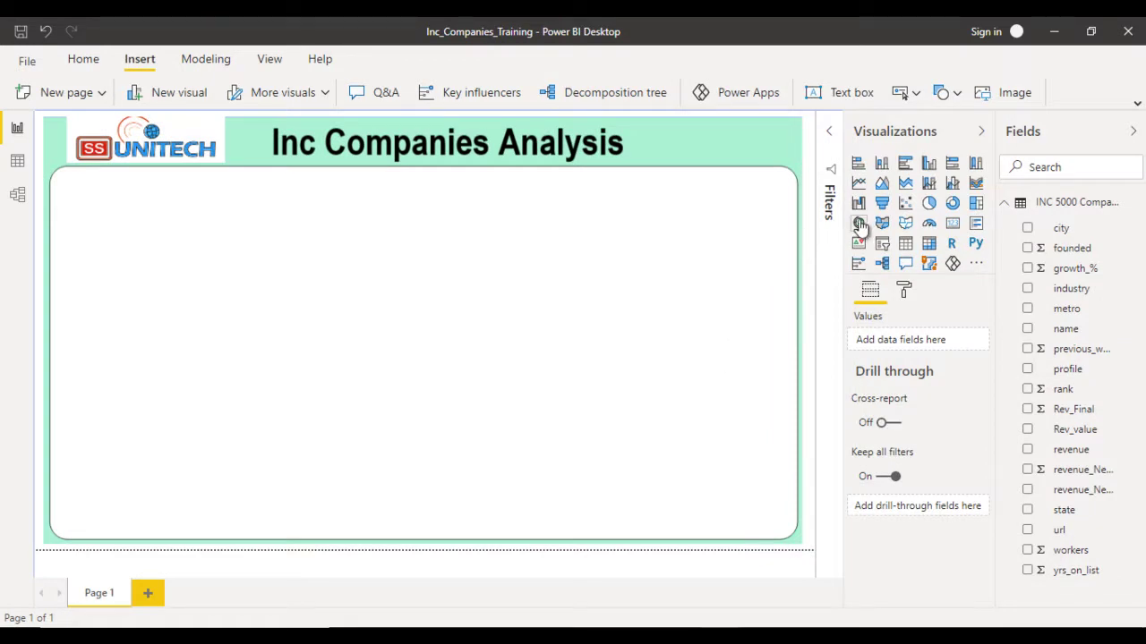
# - Add an area chart in the frame's upper-left, made slightly shorter and wider
pyautogui.click(883, 186)
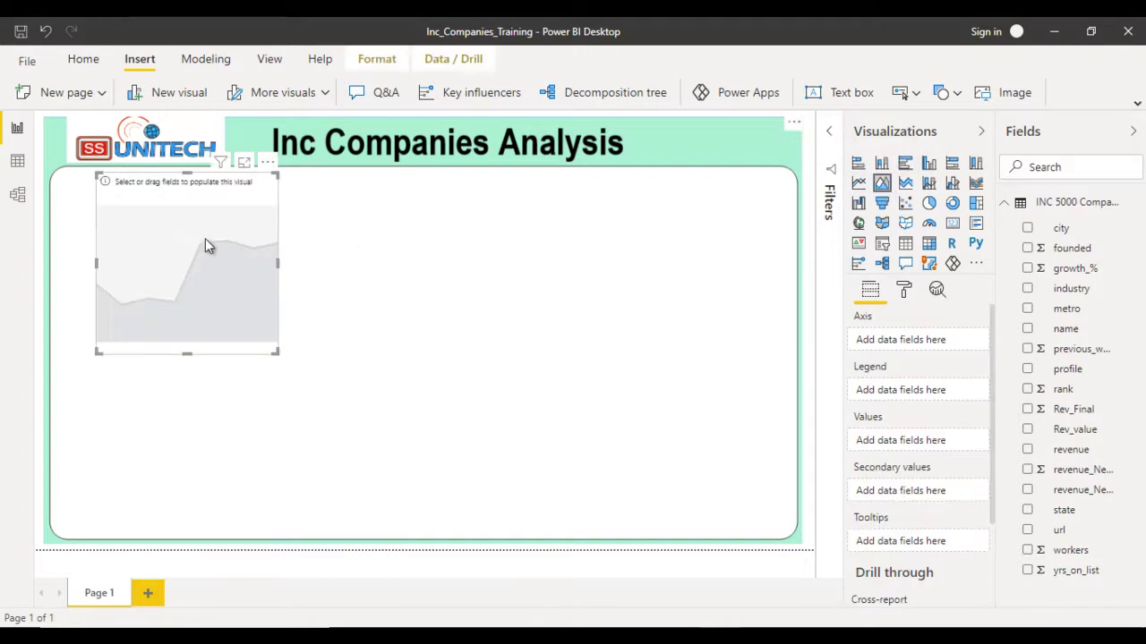
pyautogui.moveTo(235, 246); pyautogui.dragTo(207, 242)
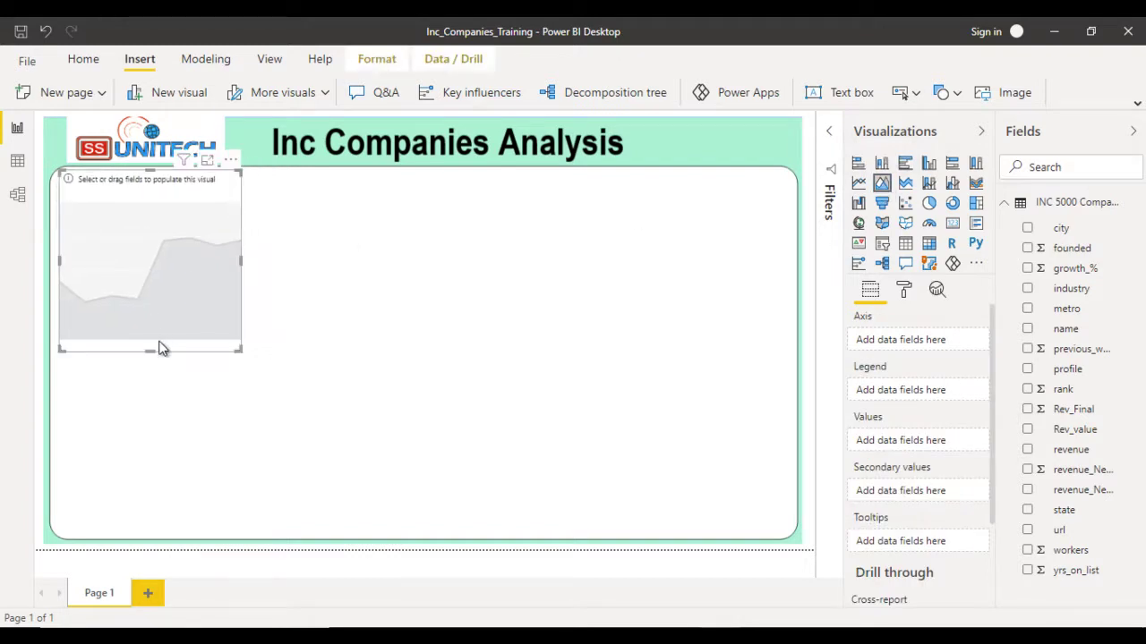
pyautogui.moveTo(143, 352); pyautogui.dragTo(150, 329)
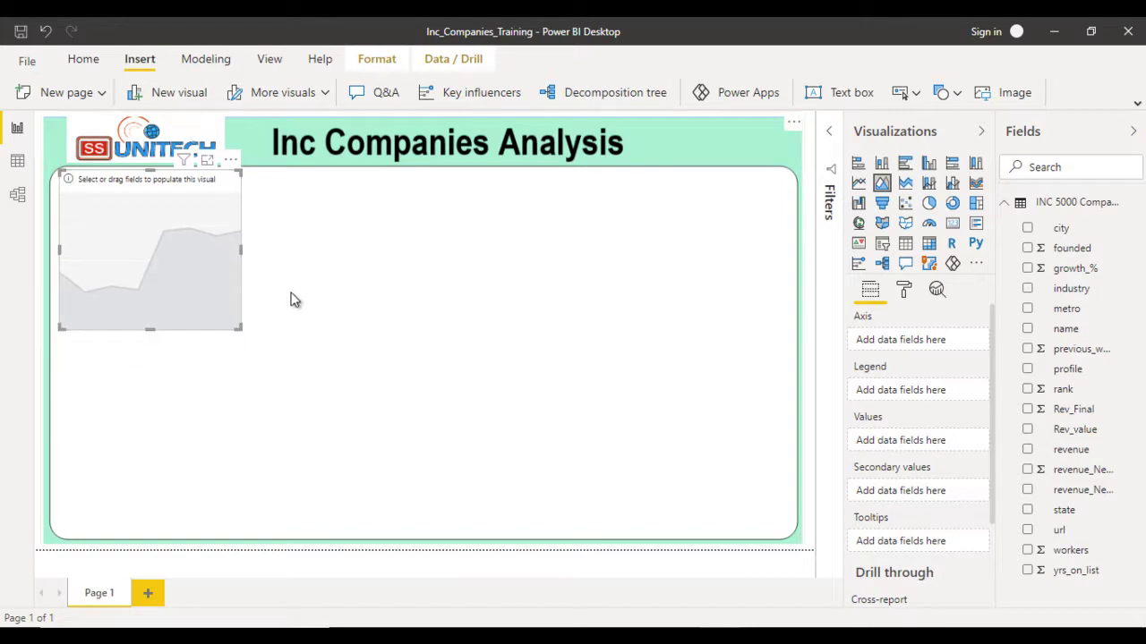
pyautogui.moveTo(242, 253); pyautogui.dragTo(299, 251)
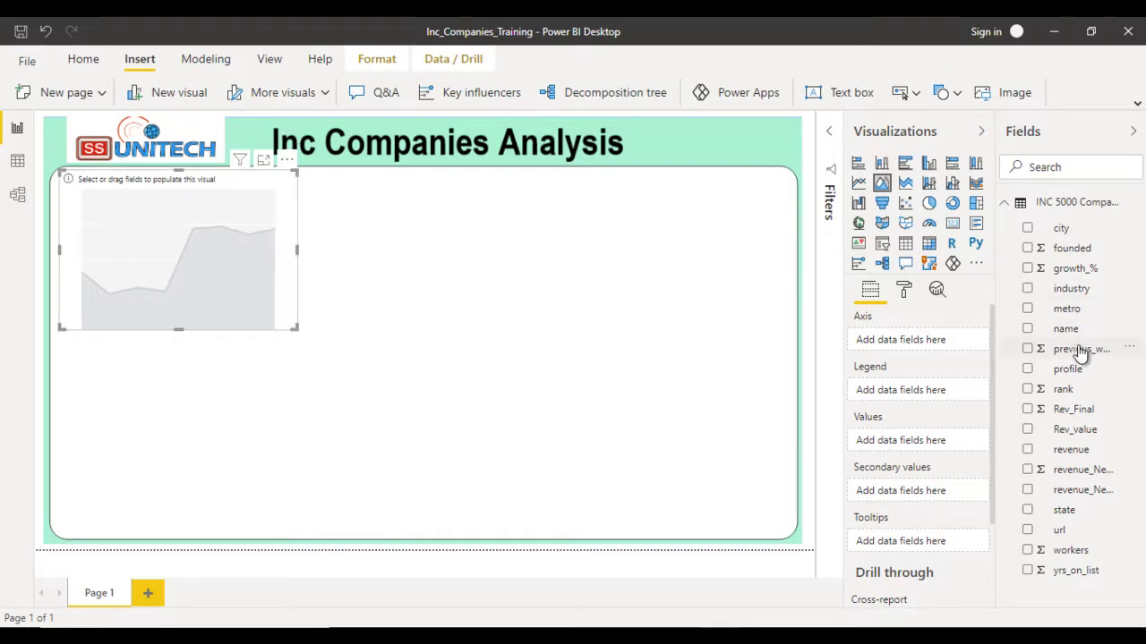
# - Put industry on the chart's axis and Rev_Final, aggregated as Sum, in its values
pyautogui.moveTo(1071, 289); pyautogui.dragTo(918, 349)
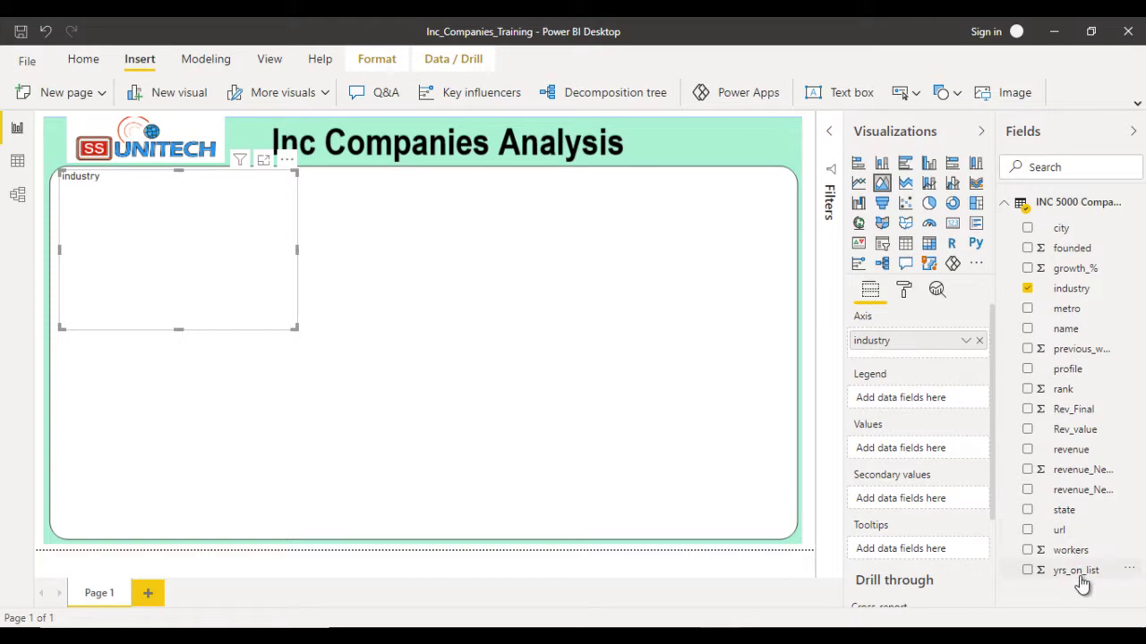
pyautogui.moveTo(1076, 411); pyautogui.dragTo(930, 451)
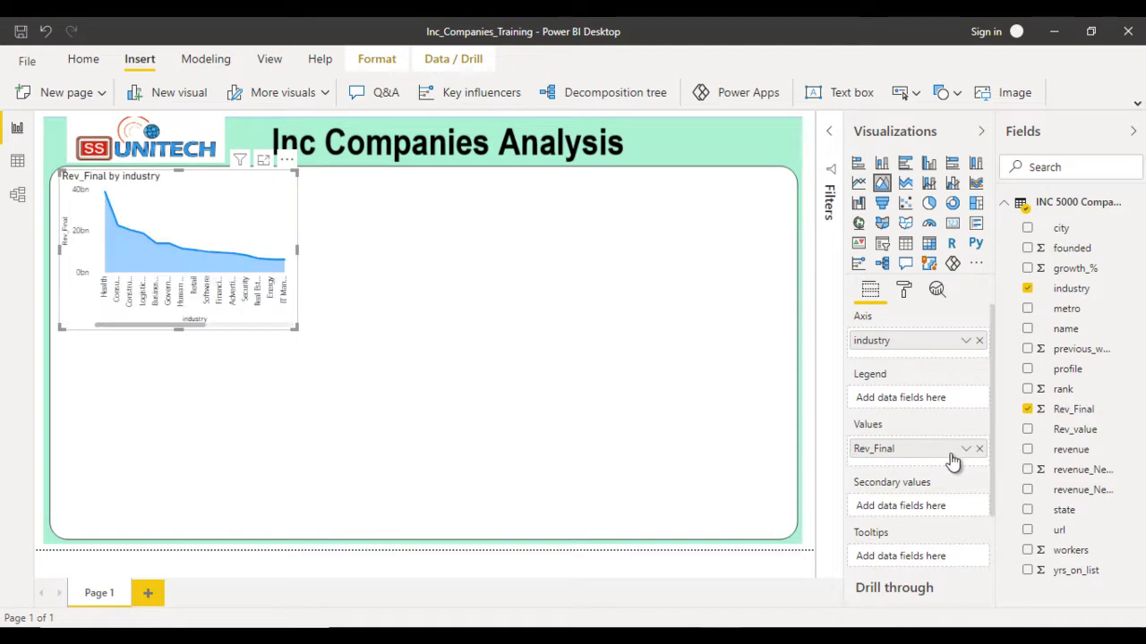
pyautogui.click(967, 449)
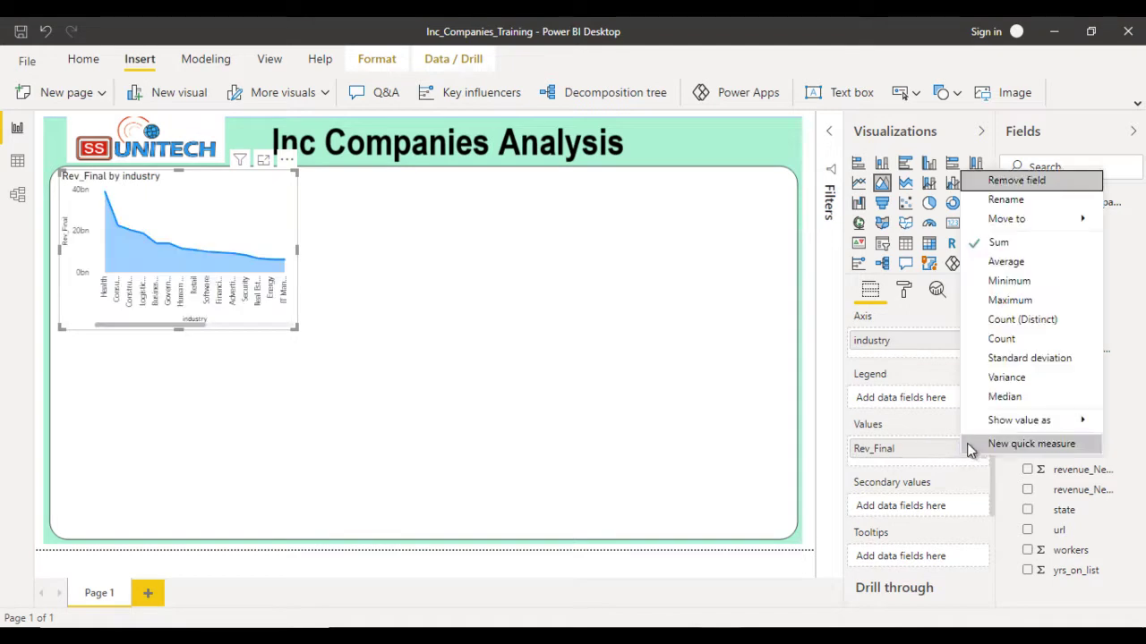
pyautogui.click(1001, 243)
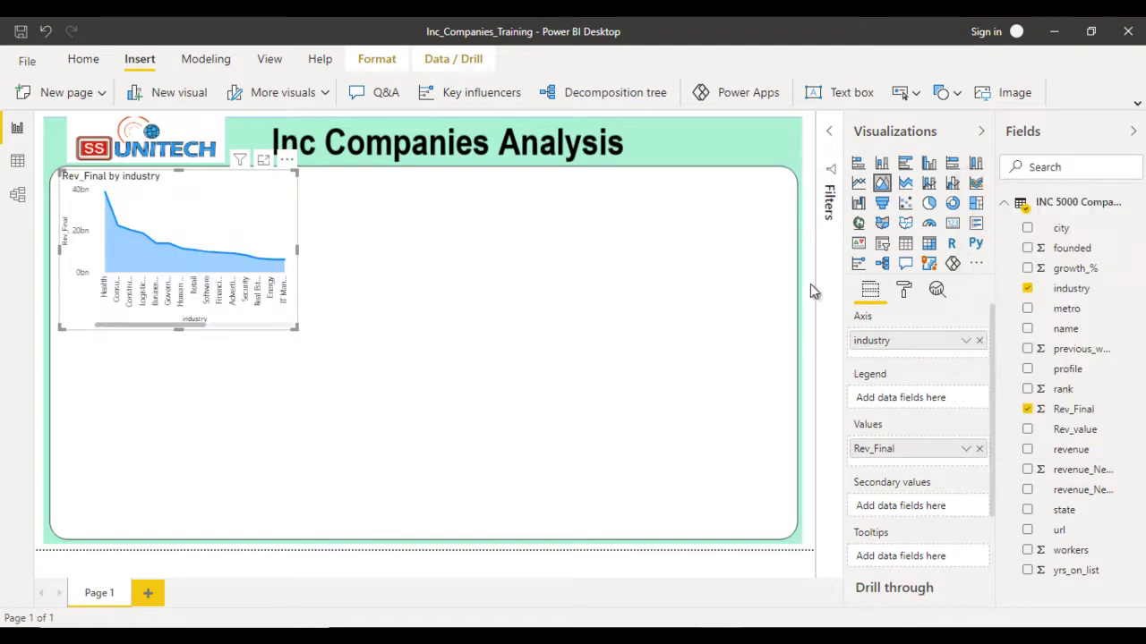
pyautogui.click(810, 284)
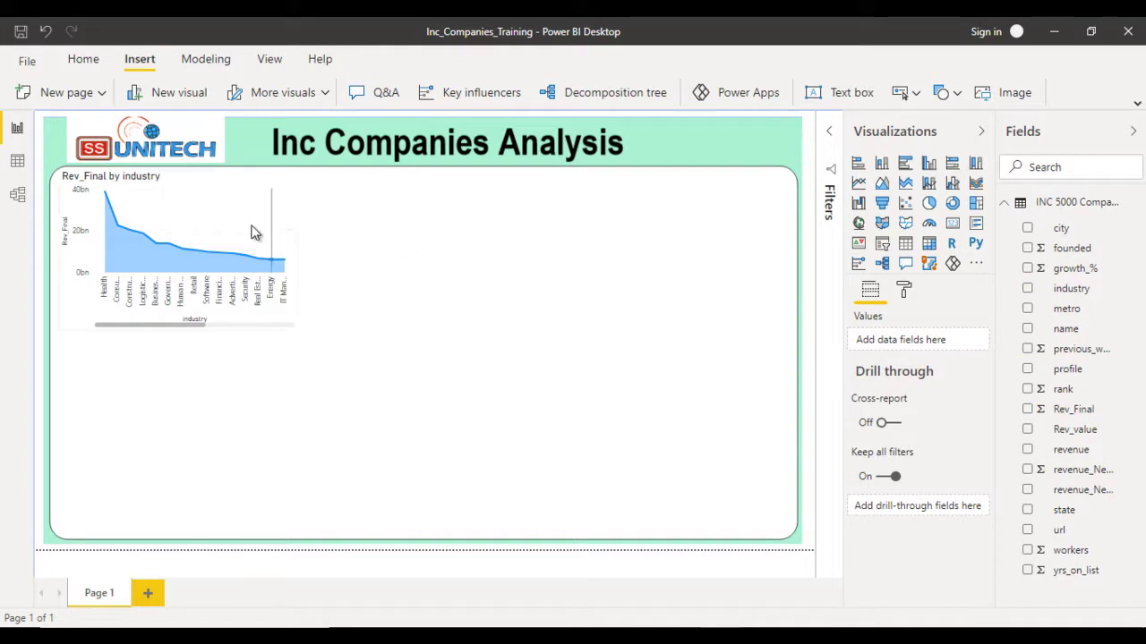
# - In the area chart's Title format settings, set font colour to white and background to blue
pyautogui.moveTo(279, 211)
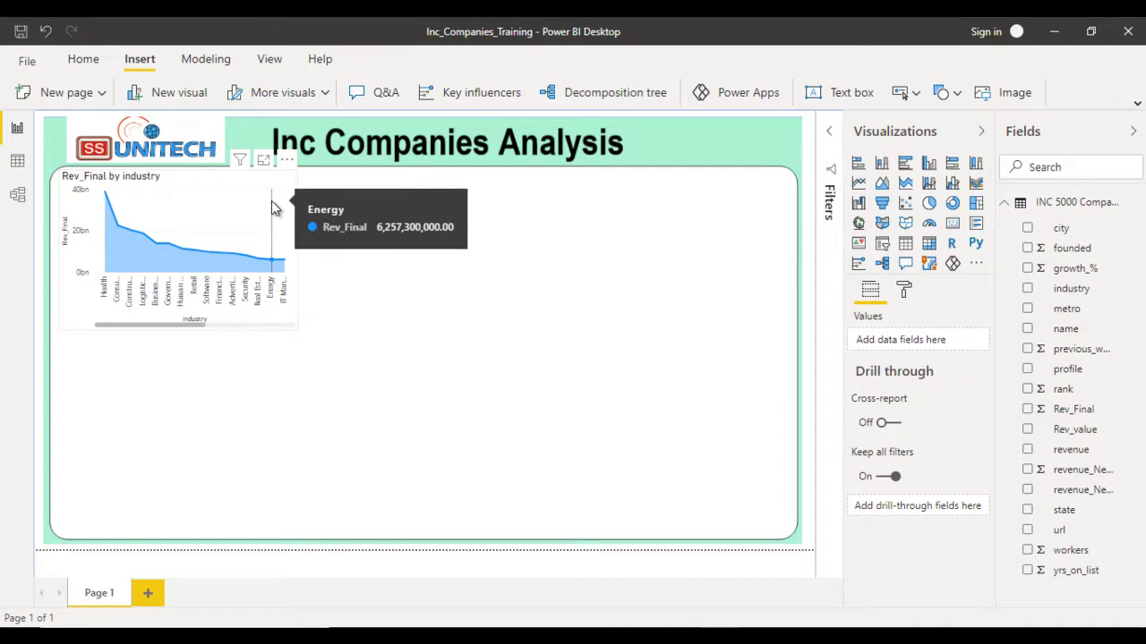
pyautogui.click(272, 201)
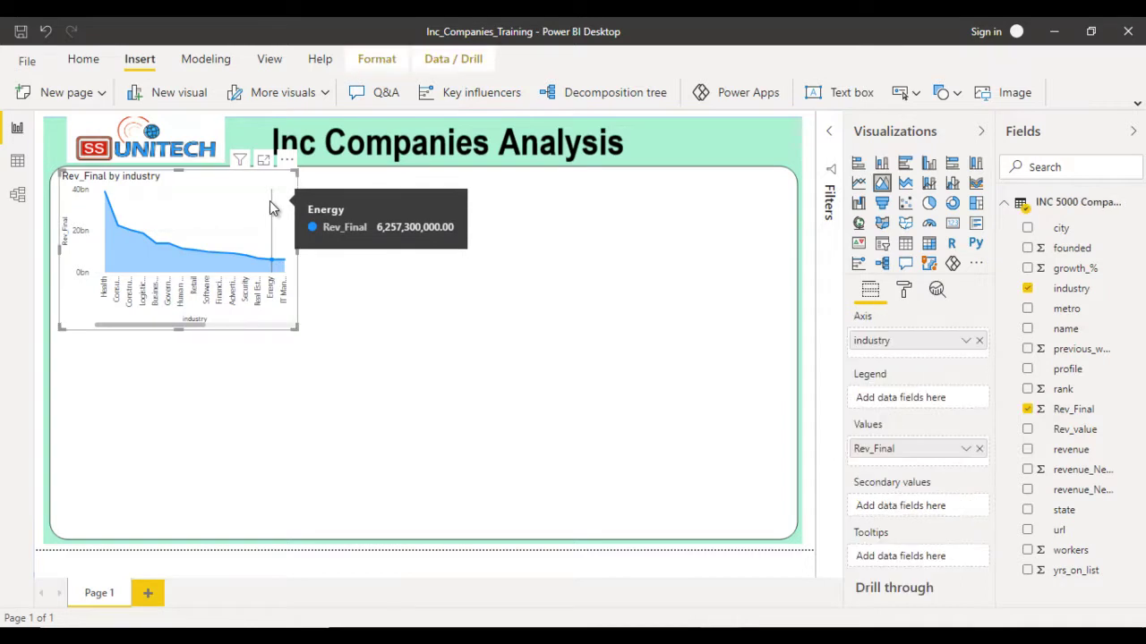
pyautogui.click(903, 289)
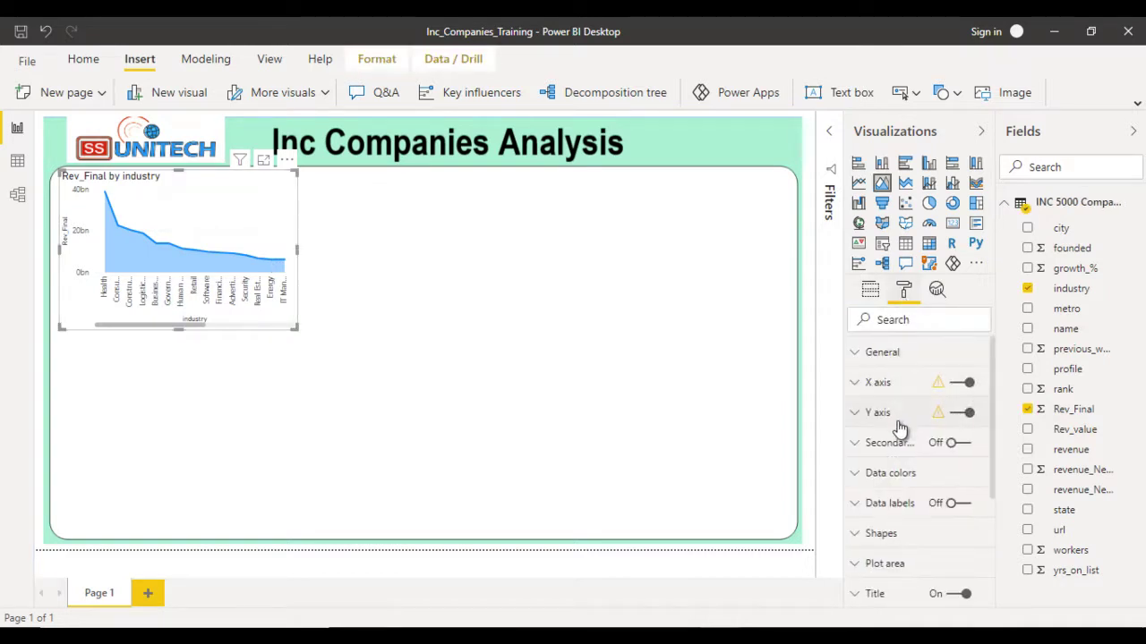
pyautogui.scroll(-4, 900, 440)
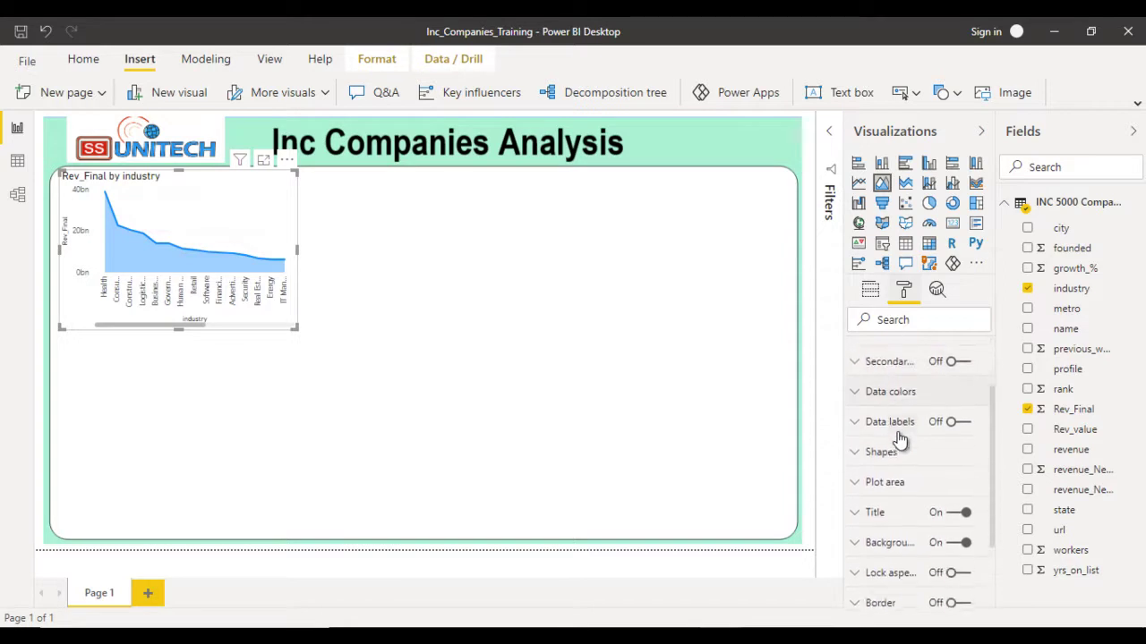
pyautogui.click(879, 429)
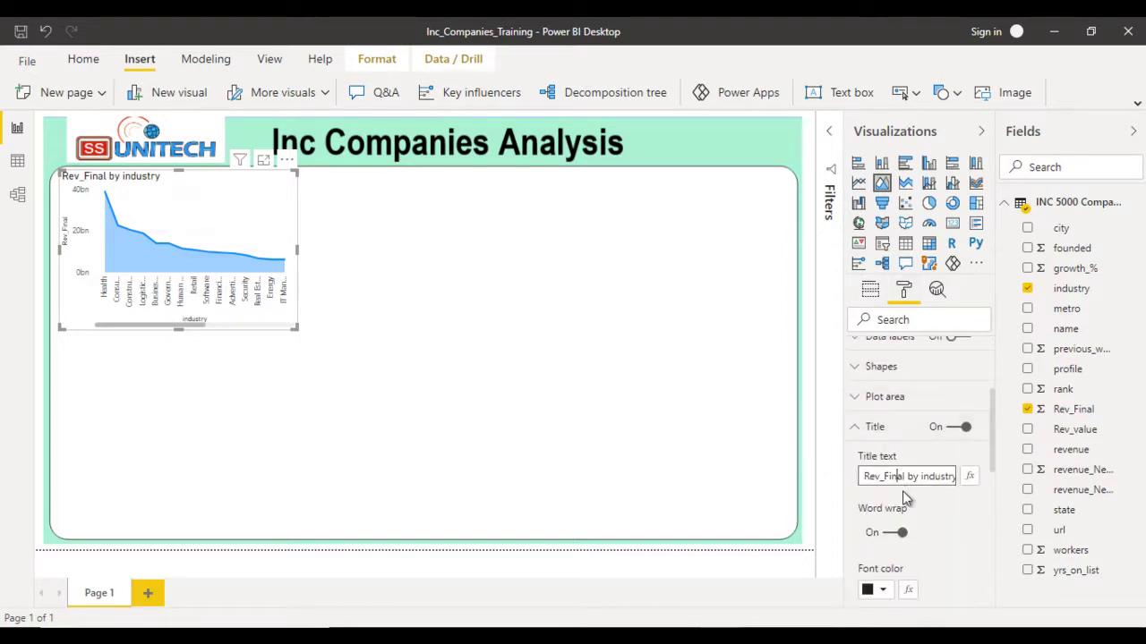
pyautogui.press('End')
pyautogui.scroll(-2, 913, 492)
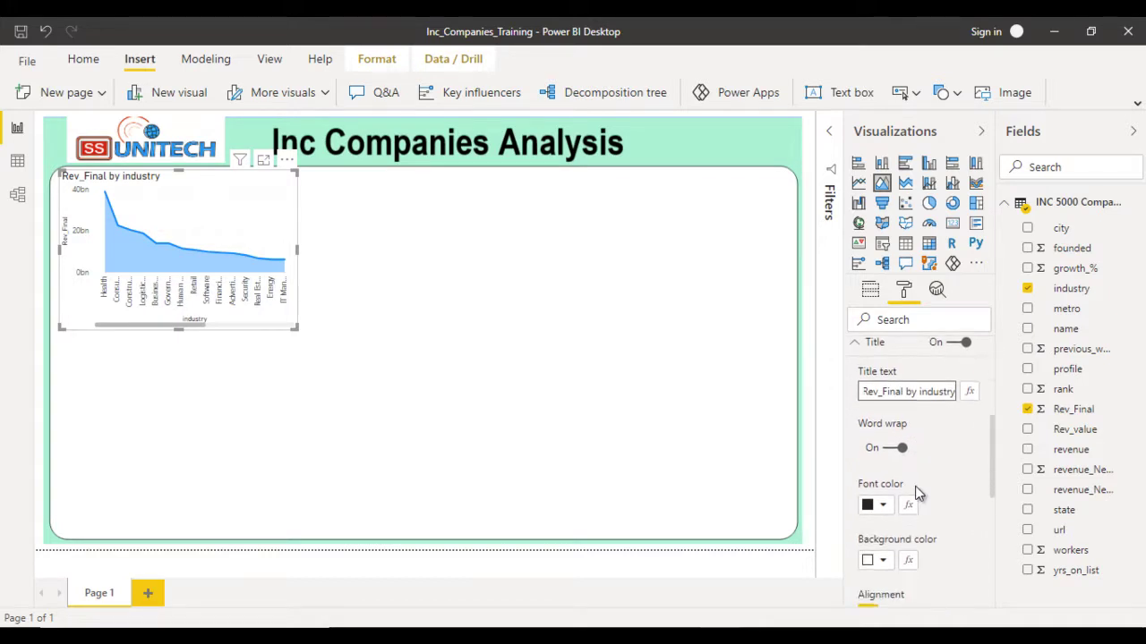
pyautogui.click(883, 479)
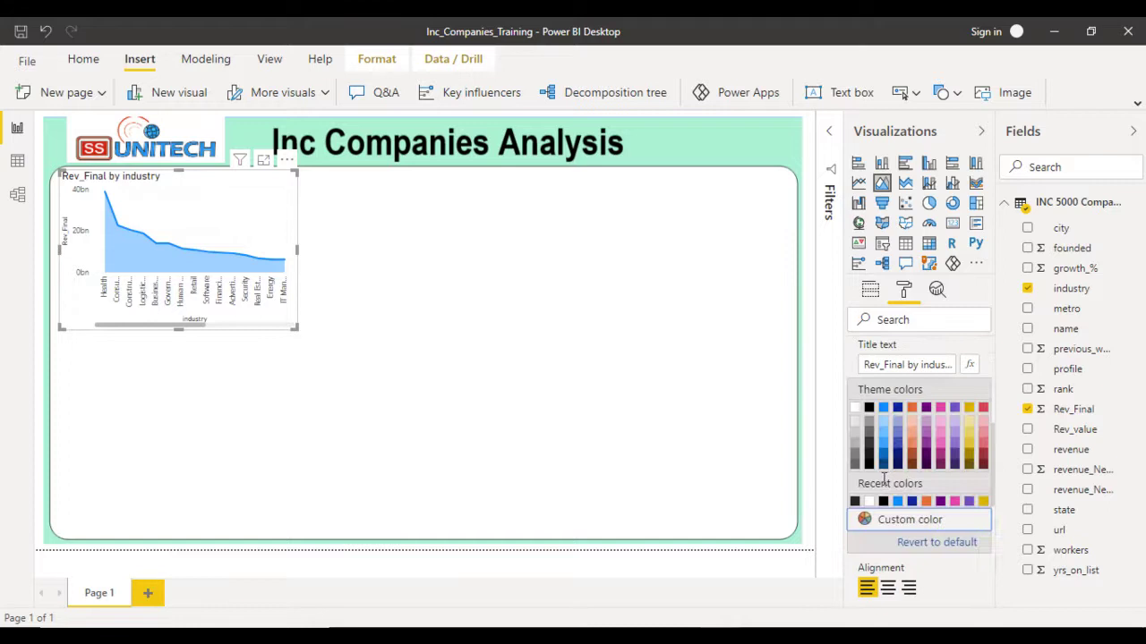
pyautogui.click(855, 412)
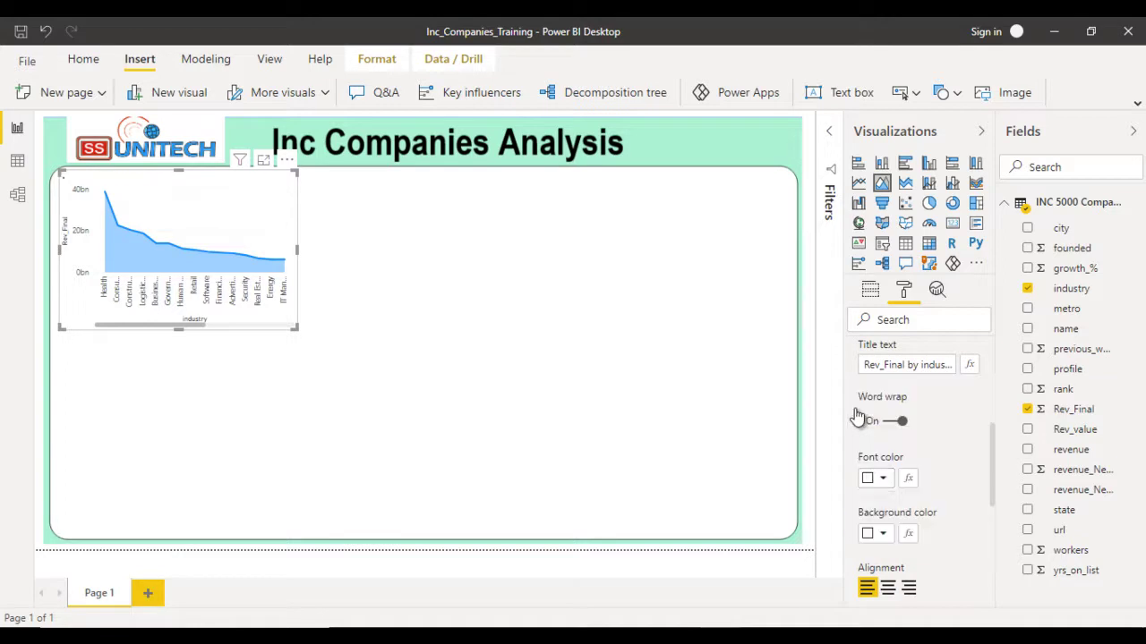
pyautogui.click(882, 534)
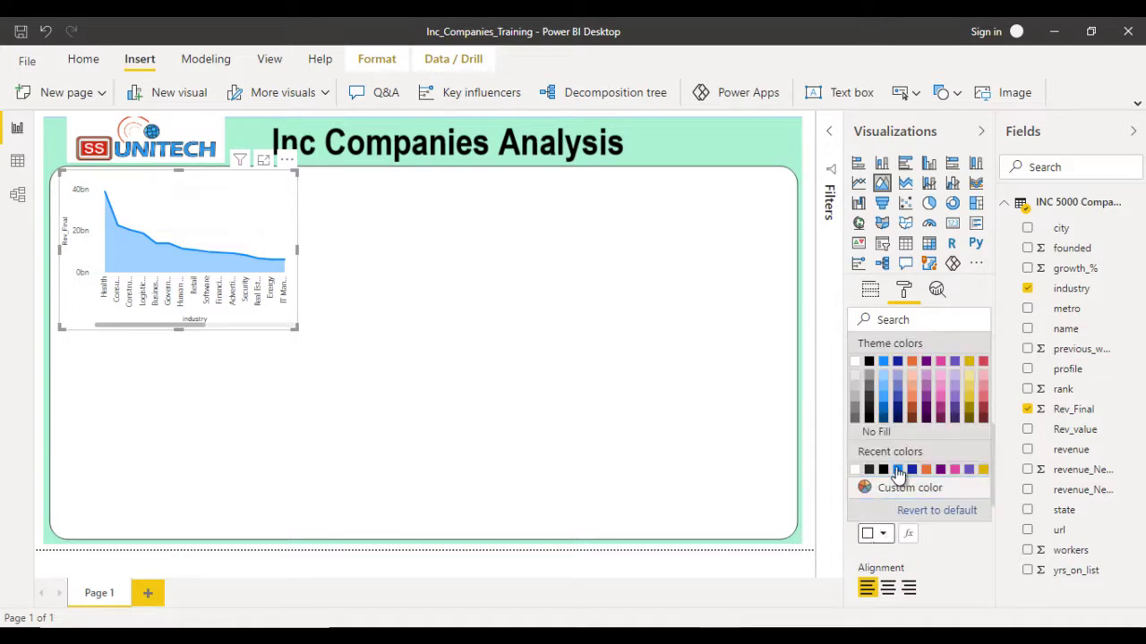
pyautogui.click(897, 470)
pyautogui.scroll(-3, 957, 464)
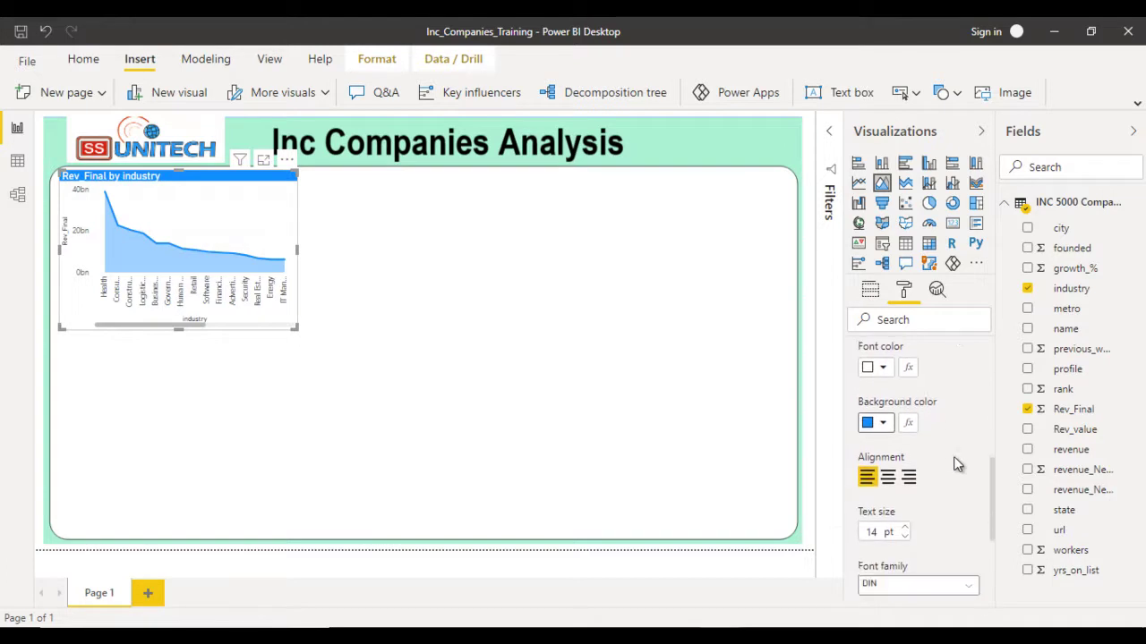